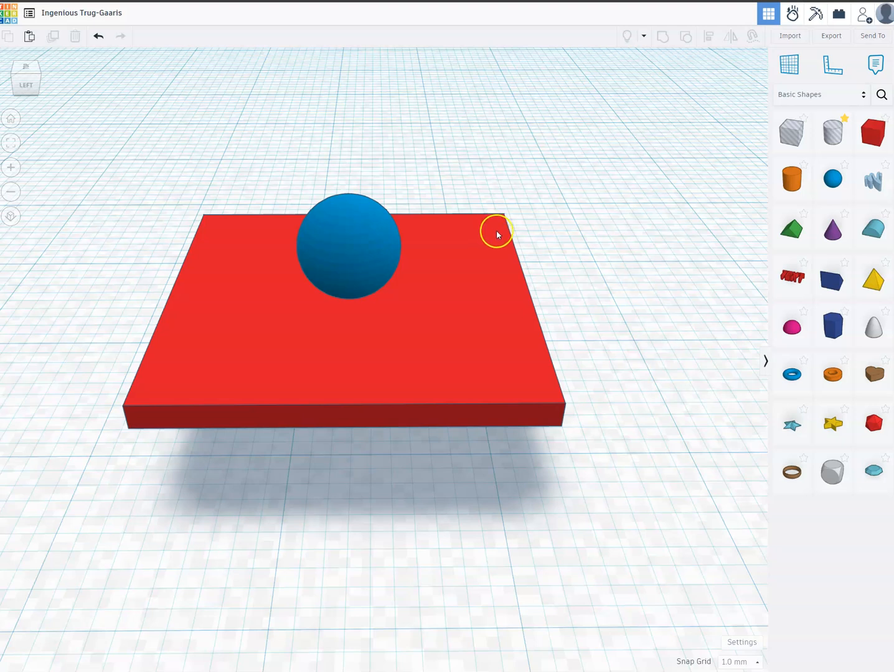
- Place a solid cylinder on the workplane at the red slab's near side
click(508, 305)
drag(790, 182, 499, 449)
scroll(559, 423, down, 5)
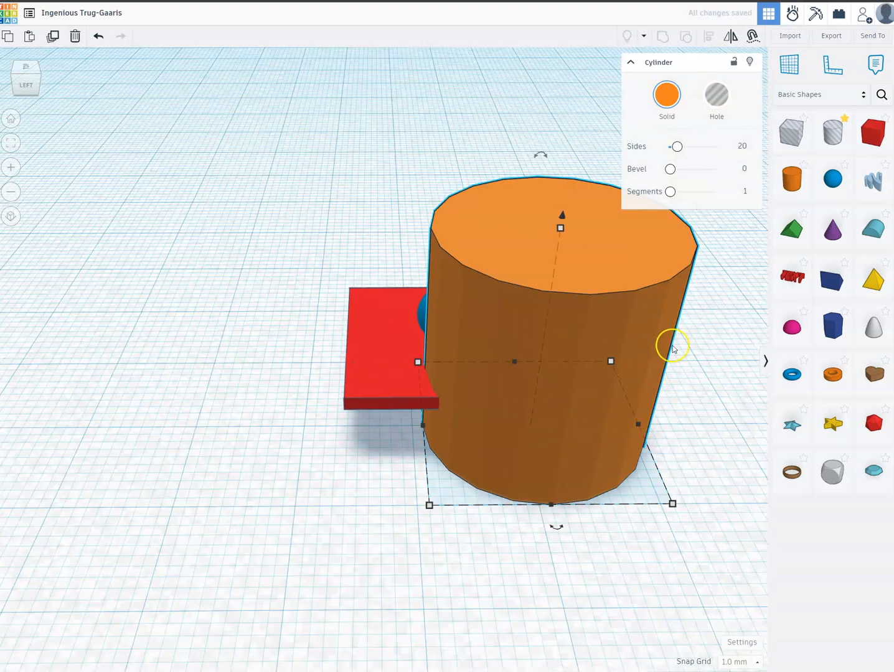
- Set the cylinder's base width and length to 2 mm each
click(673, 504)
click(562, 551)
text(2)
key(Return)
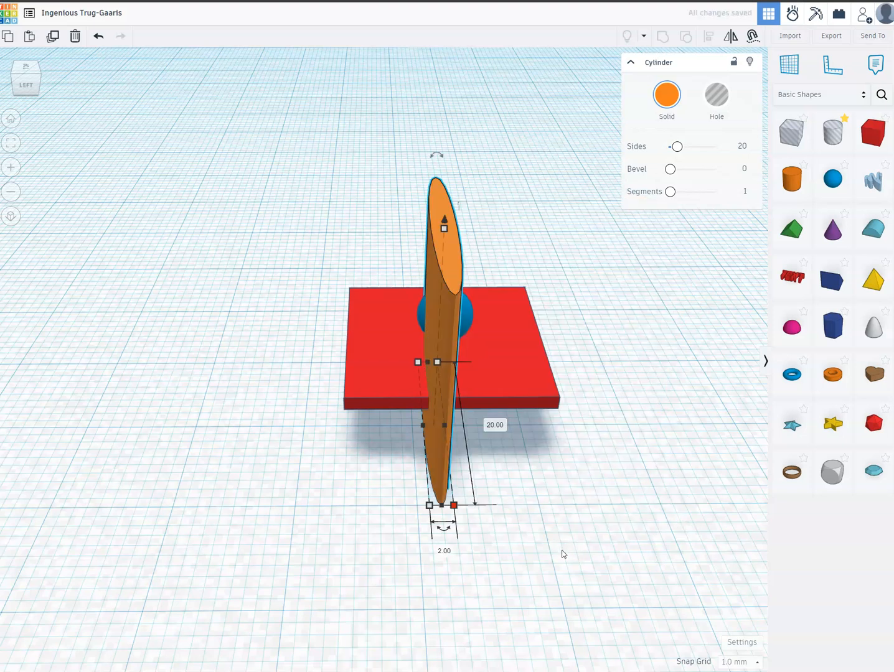
click(491, 424)
text(2)
key(Return)
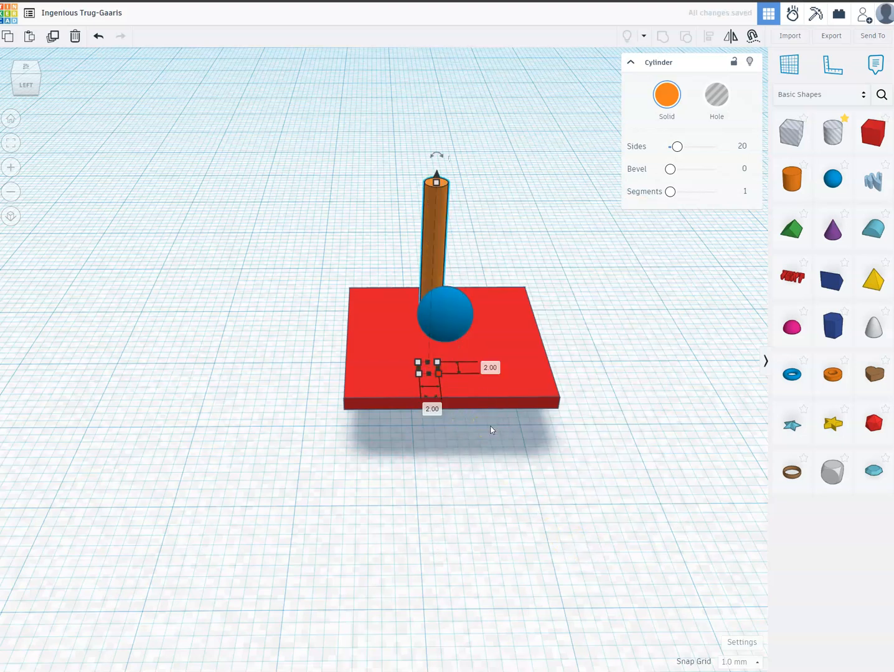
- Set the cylinder's height to 5.3 mm
click(437, 183)
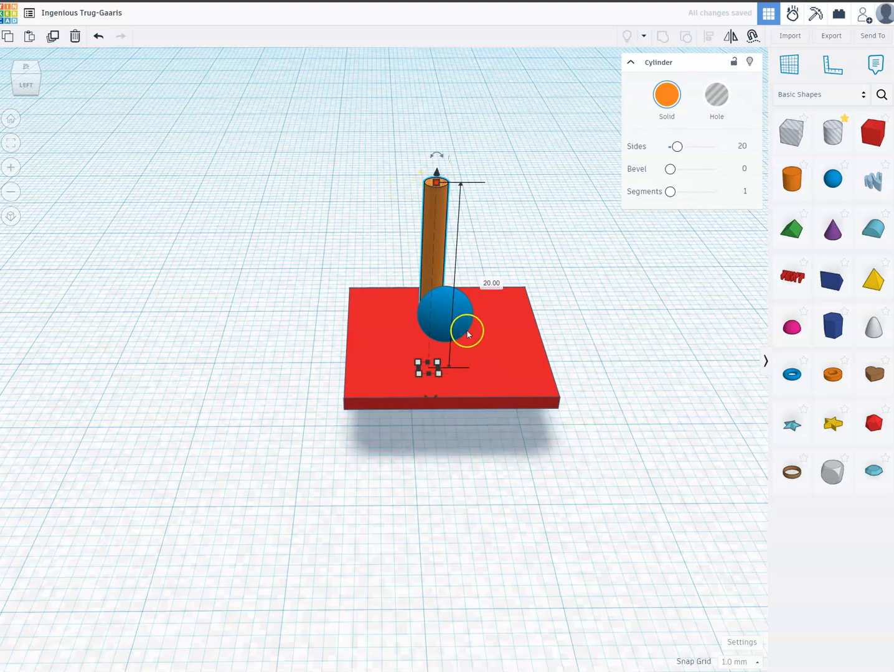
click(487, 281)
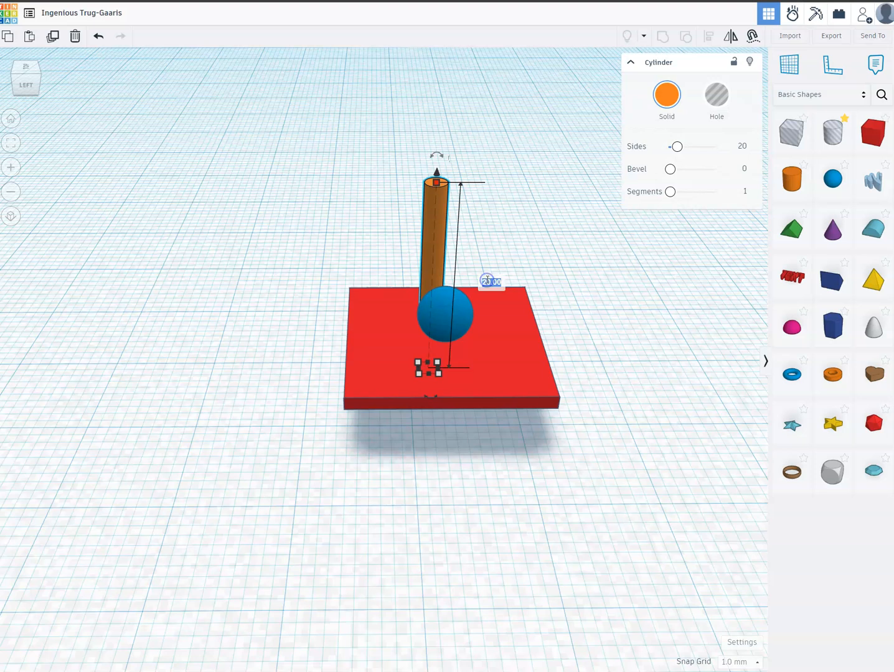
text(5.3)
key(Return)
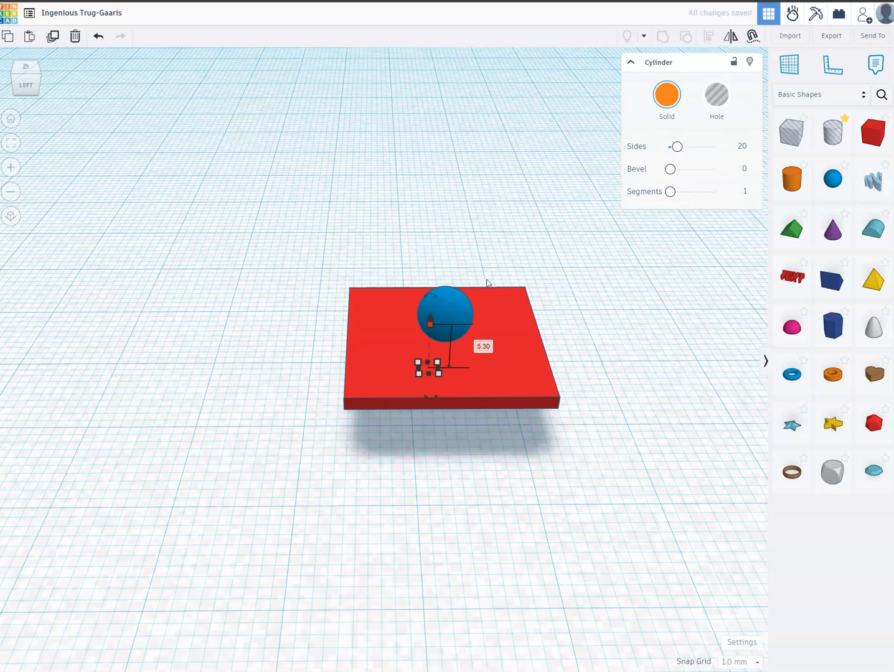
- Move the cylinder out from under the red slab to the open workplane beside it
right_drag(541, 496, 603, 391)
right_drag(251, 602, 170, 597)
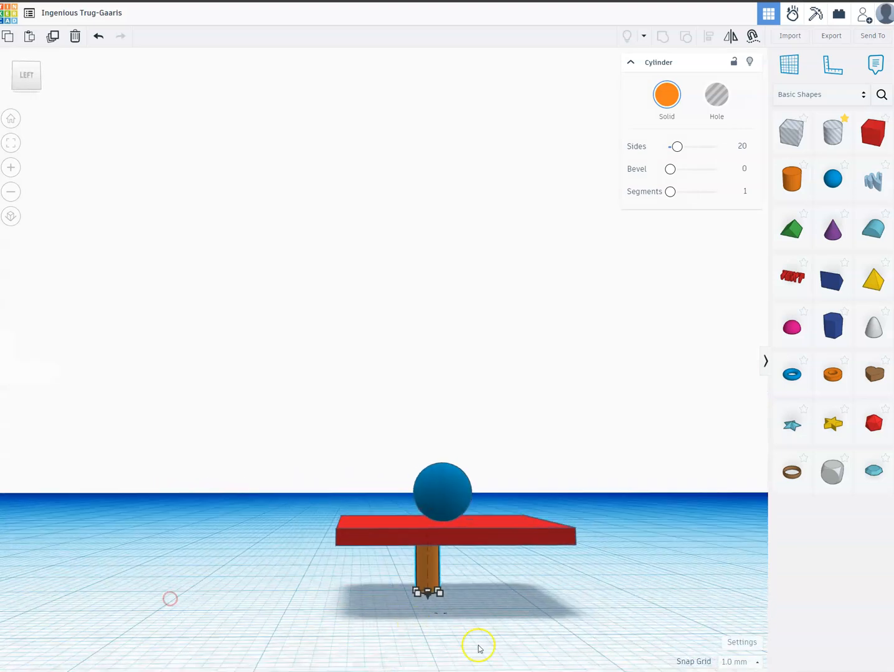
mouse_move(512, 602)
right_down()
mouse_move(488, 604)
mouse_move(482, 618)
mouse_move(488, 577)
mouse_move(479, 529)
mouse_move(325, 589)
mouse_move(169, 569)
right_up()
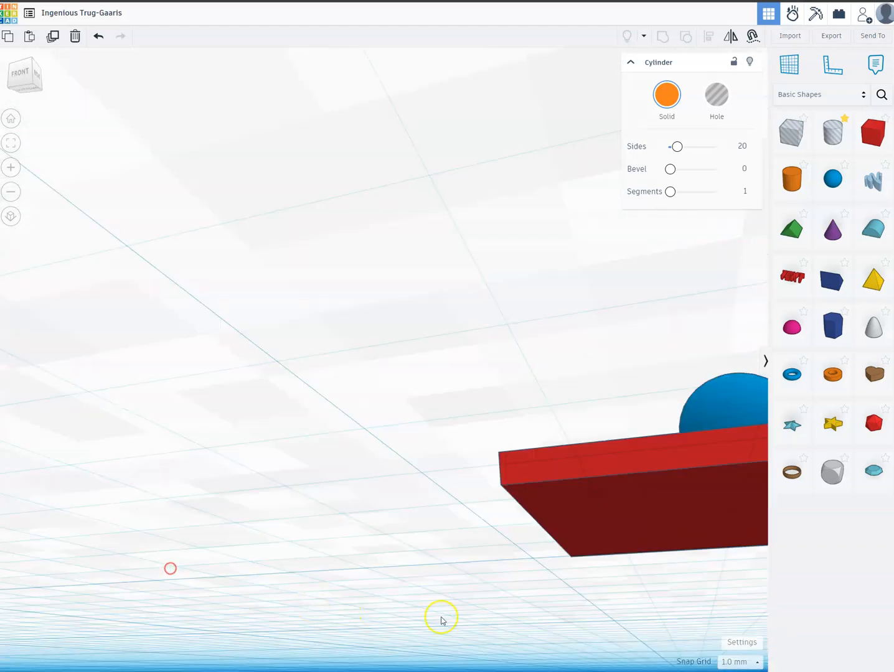
right_drag(481, 613, 641, 556)
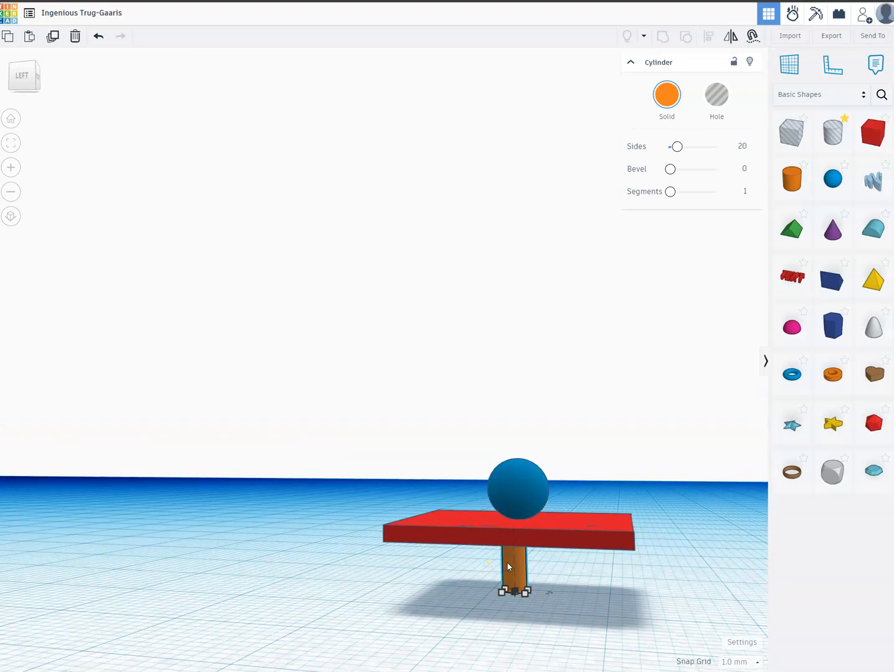
key(Left)
key(Left)
key(Left)
key(Left)
key(Left)
key(Left)
key(Left)
key(Left)
key(Left)
key(Left)
key(Left)
key(Left)
key(Left)
key(Left)
key(Left)
key(Left)
key(Left)
key(Left)
key(Left)
key(Left)
key(Left)
key(Left)
key(Left)
key(Left)
key(Left)
key(Left)
key(Left)
key(Left)
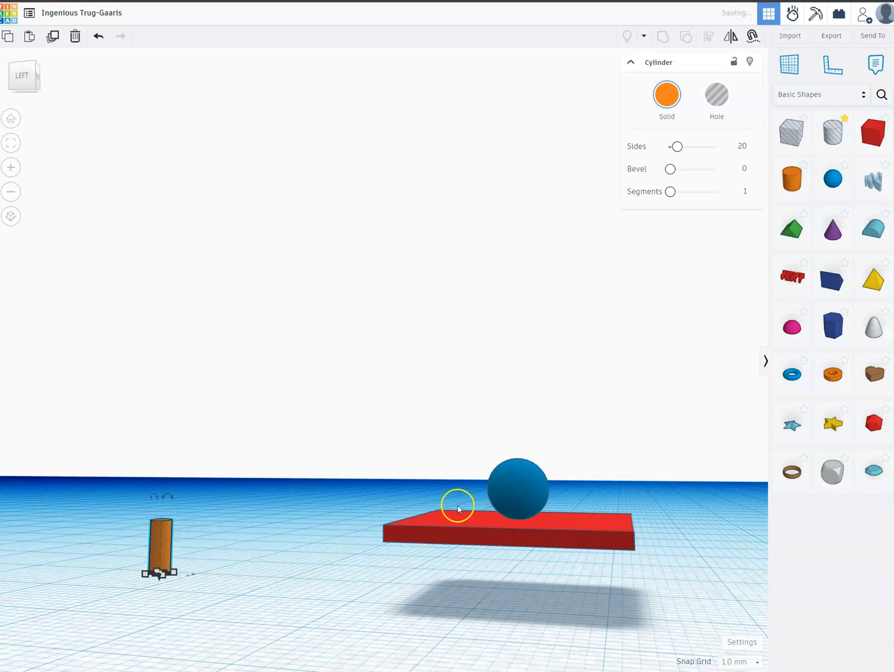
- Set the cylinder's base width and length to 0.5 mm each
right_drag(342, 572, 325, 655)
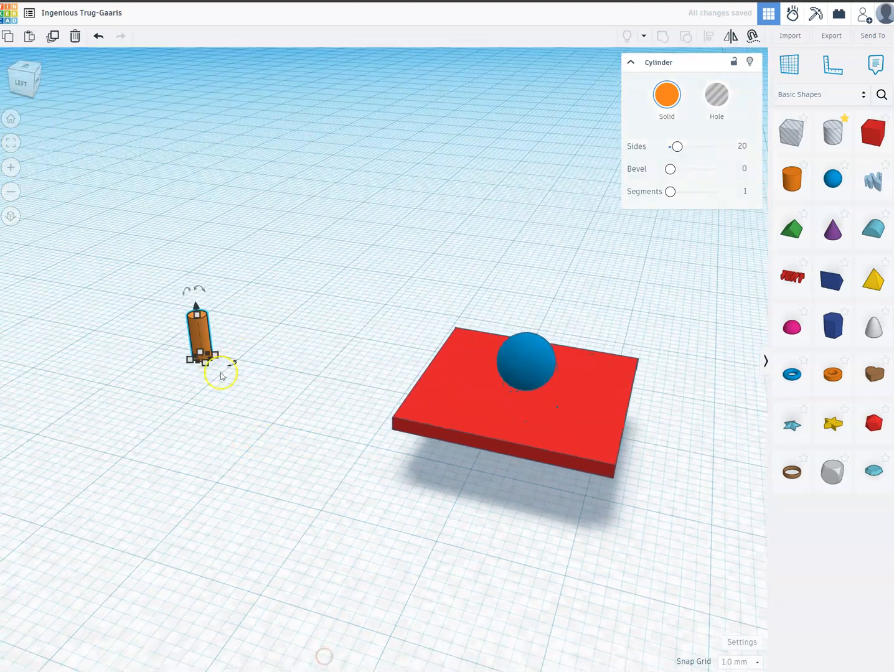
scroll(195, 360, up, 5)
scroll(195, 359, up, 3)
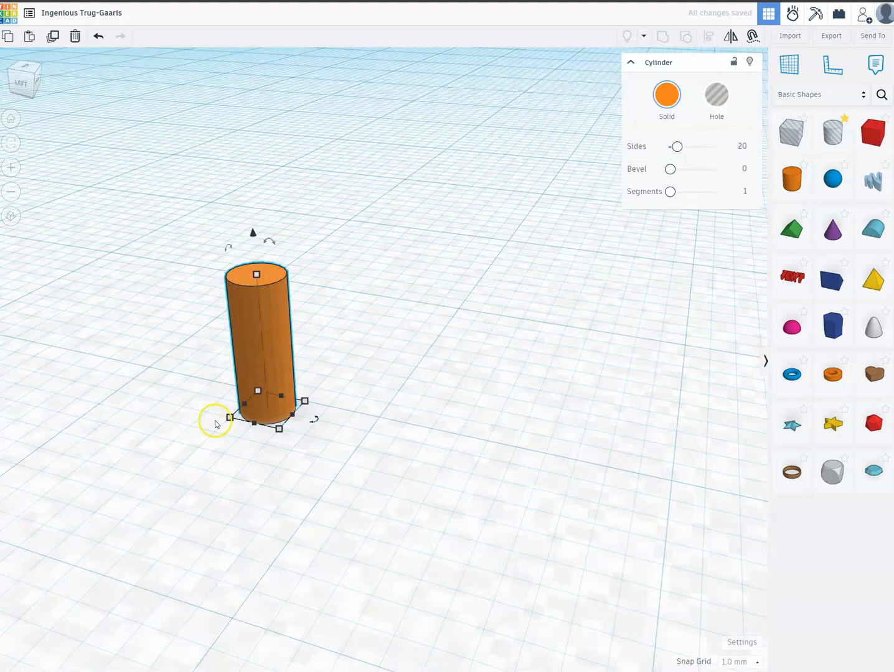
click(219, 457)
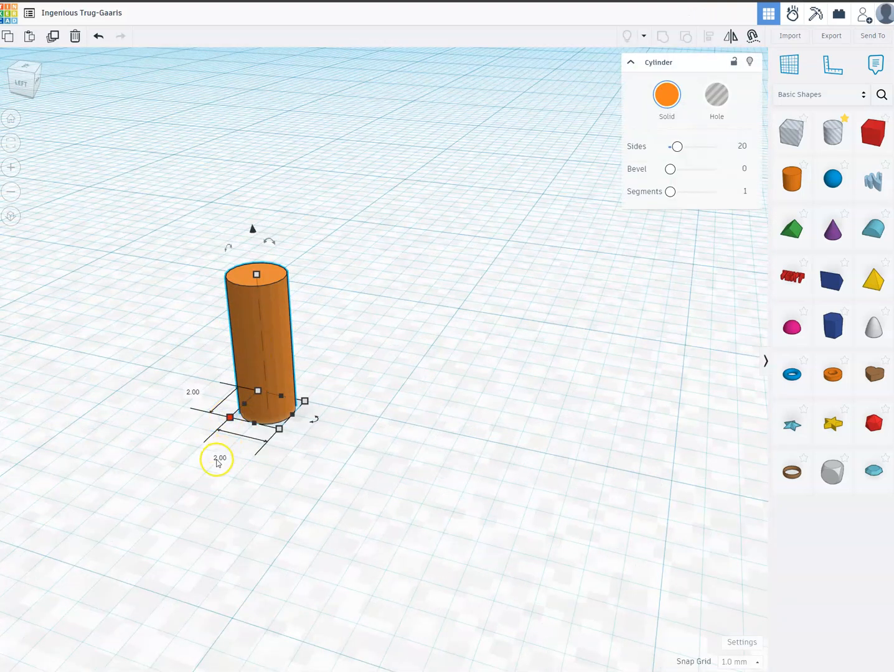
text(.5)
key(Return)
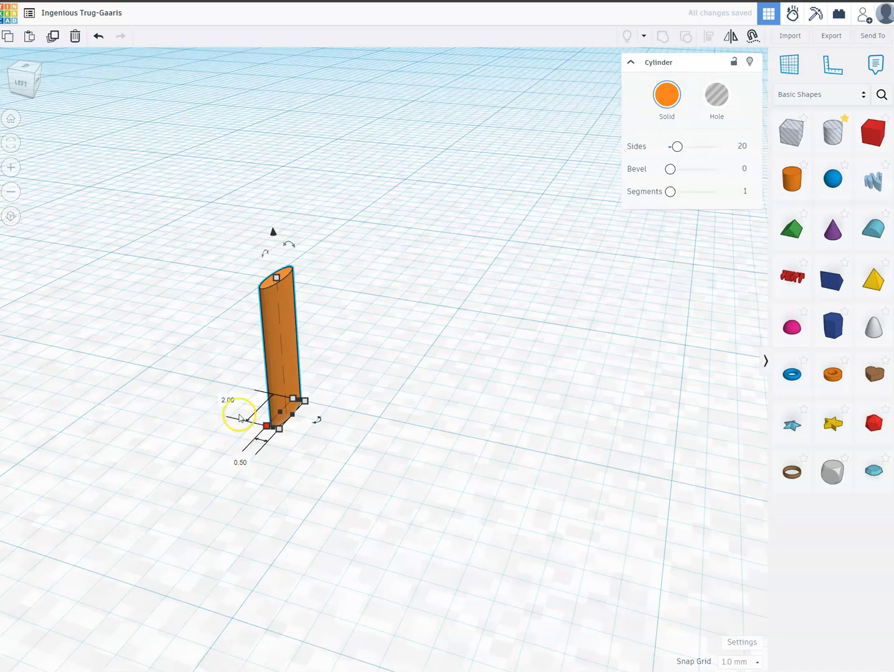
click(229, 400)
text(.5)
key(Return)
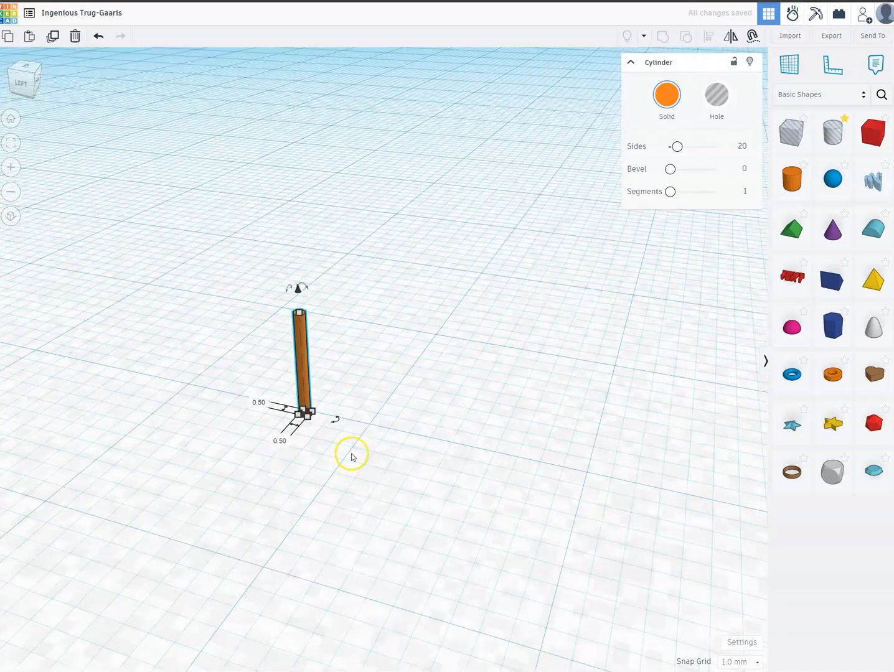
- Duplicate the thin cylinder and move the copy away from the original, parallel to the red slab's side
scroll(351, 461, down, 3)
right_drag(382, 499, 423, 553)
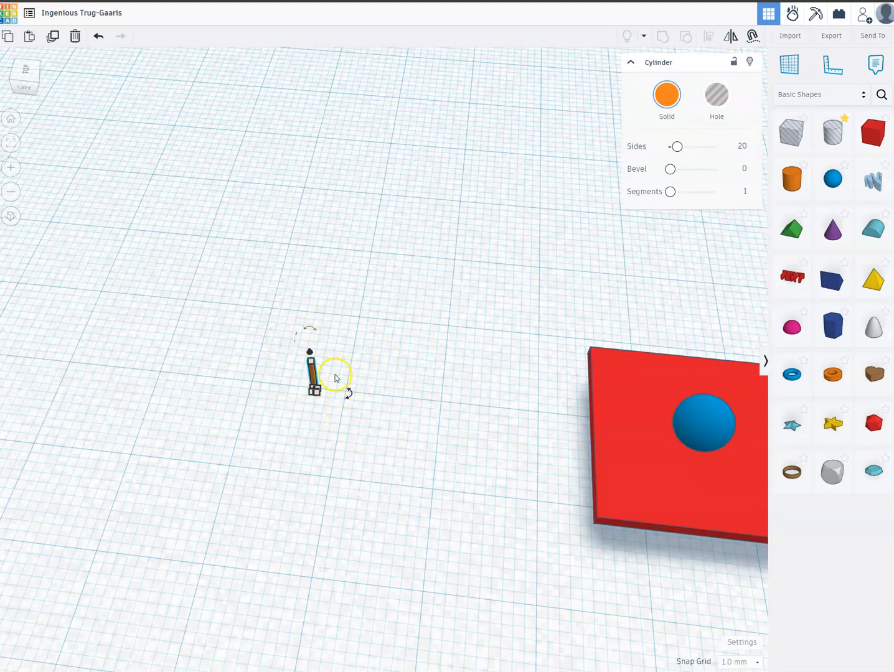
drag(348, 391, 318, 395)
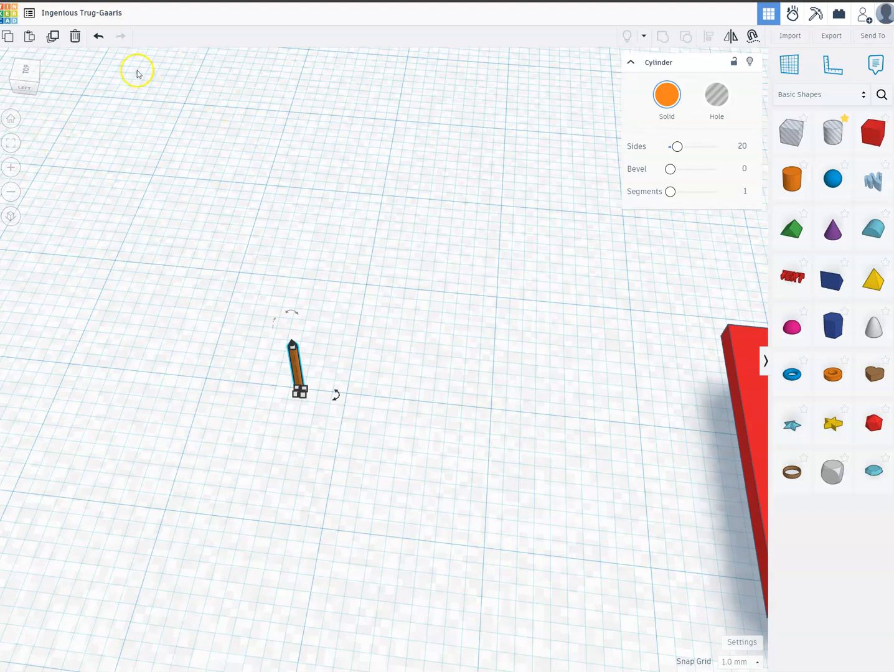
click(355, 352)
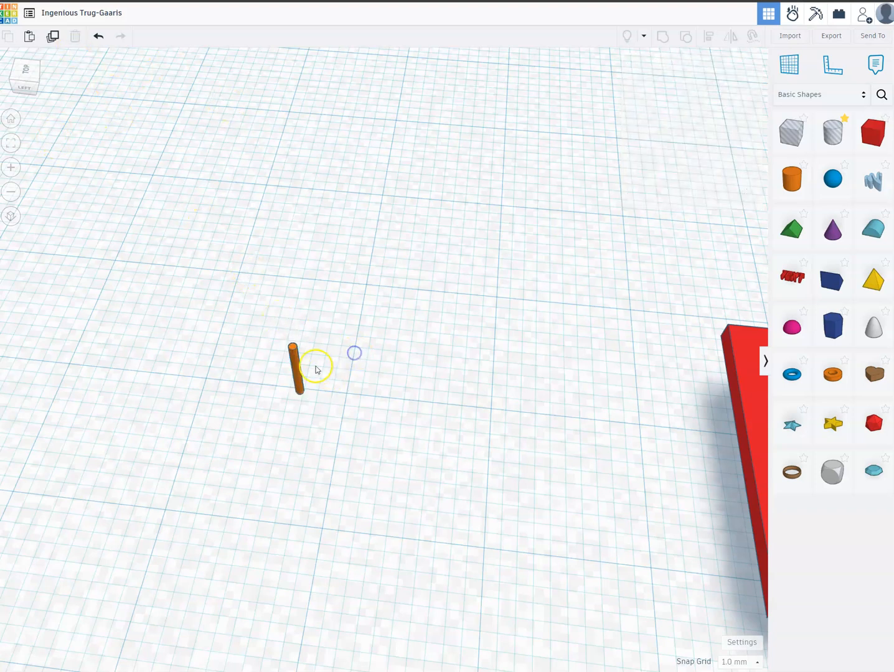
click(298, 368)
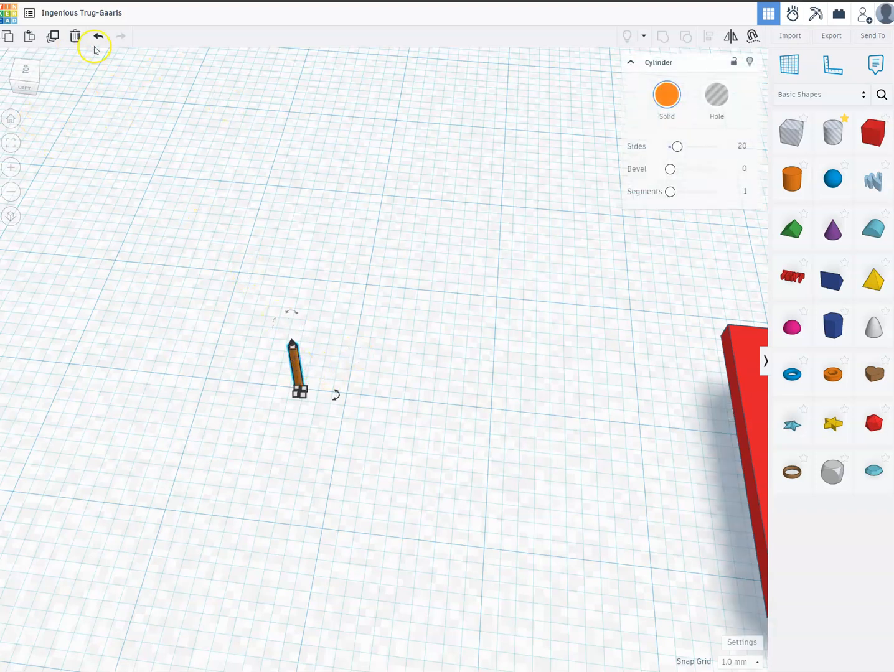
click(52, 38)
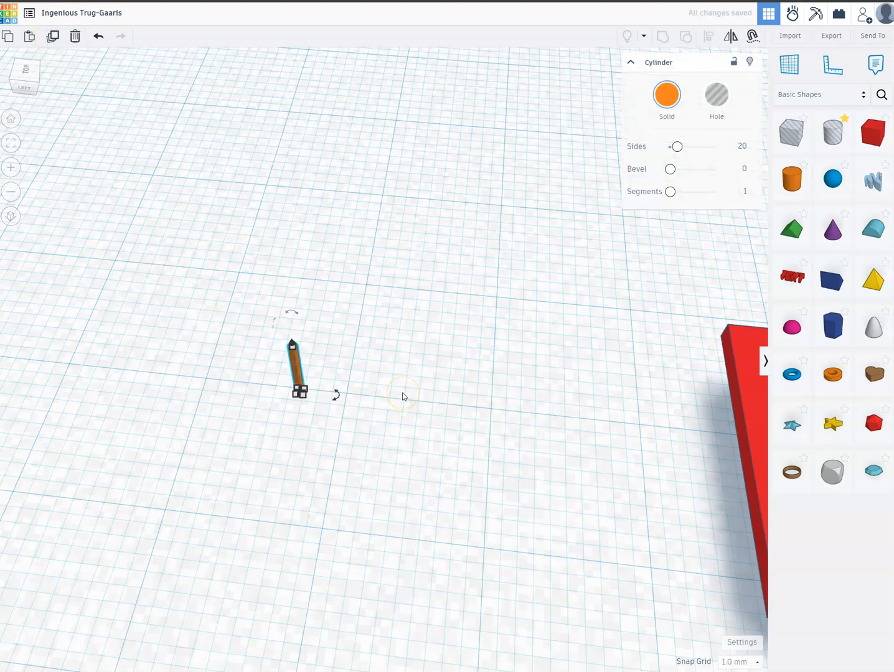
key(Down)
key(Down)
key(Down)
key(Down)
key(Down)
key(Down)
key(Down)
key(Down)
key(Down)
key(Down)
key(Down)
key(Down)
key(Down)
key(Down)
key(Down)
key(Down)
key(Down)
key(Down)
key(Down)
key(Down)
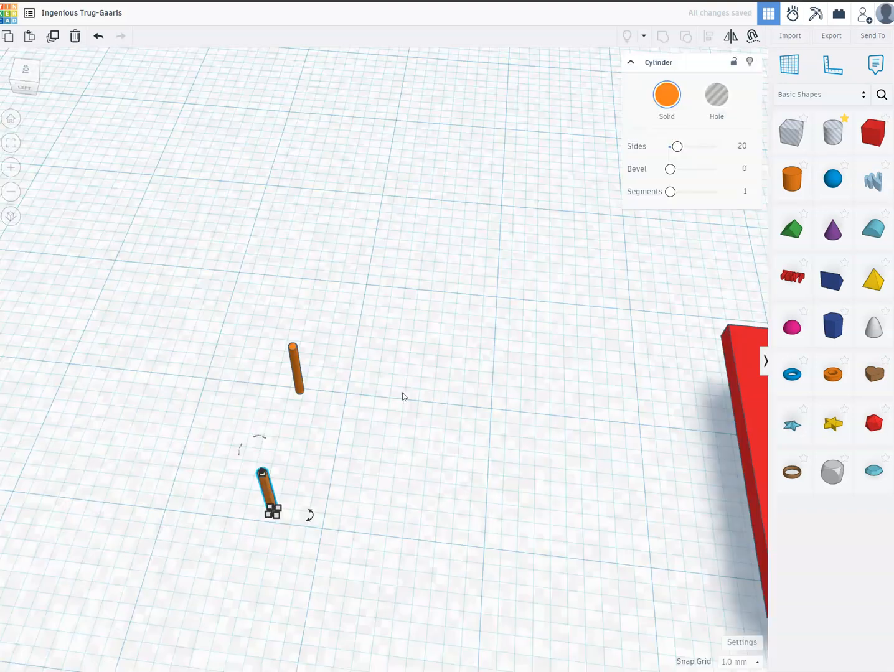
- Check the red slab's side dimensions at its corner against the spacing of the two thin cylinders
right_drag(441, 427, 441, 489)
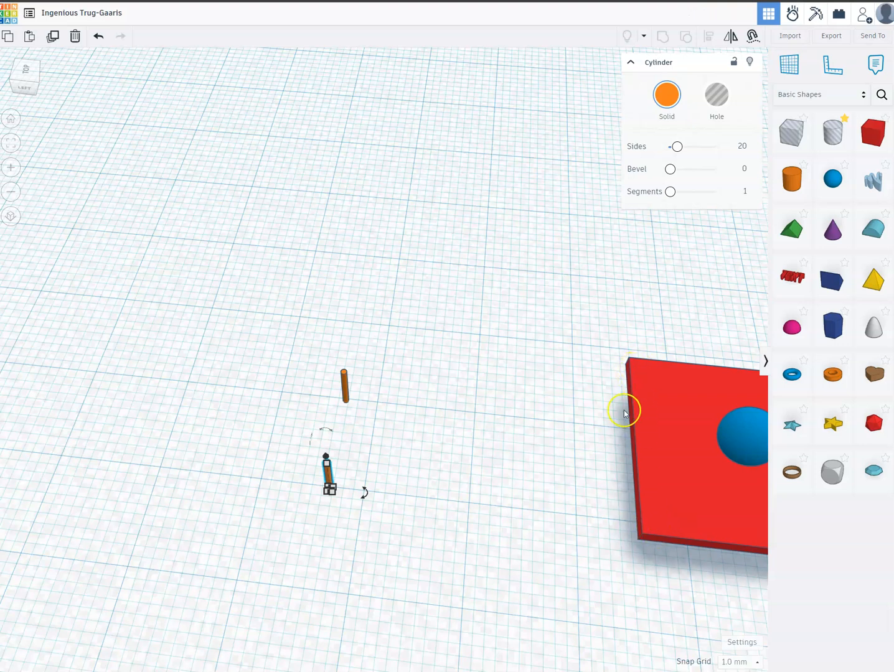
right_drag(578, 552, 692, 546)
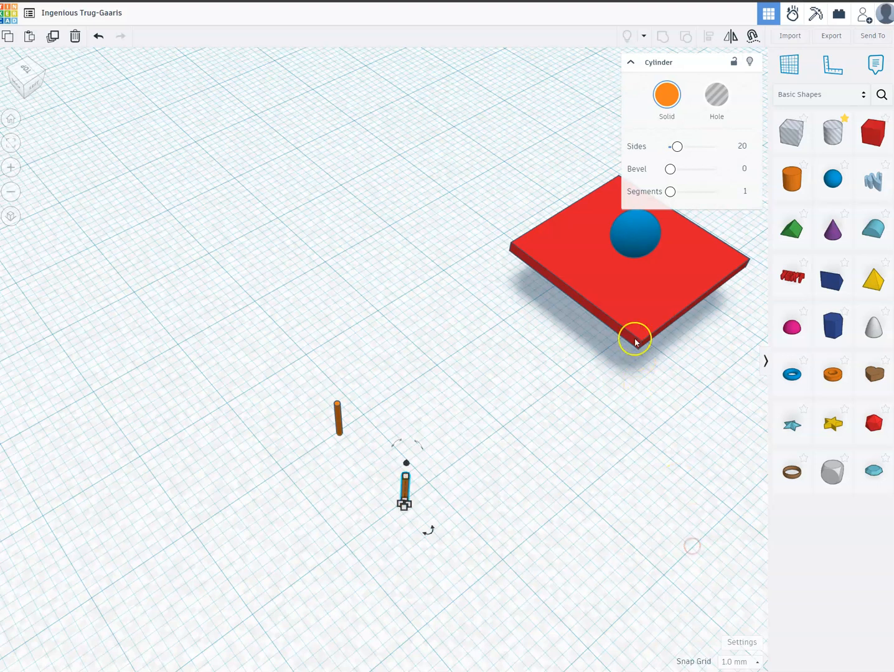
click(644, 305)
click(639, 350)
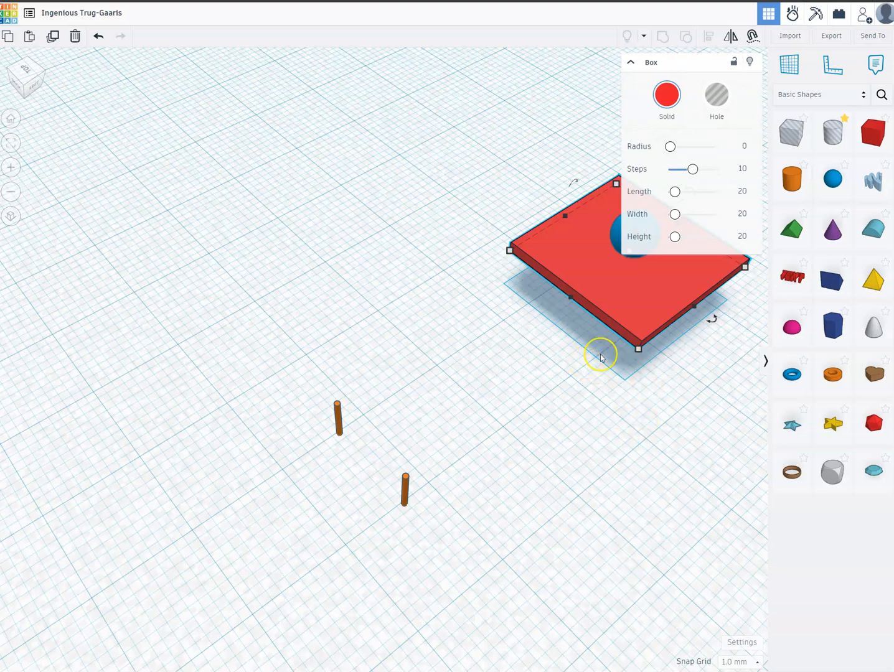
click(639, 350)
right_drag(355, 497, 471, 449)
click(471, 449)
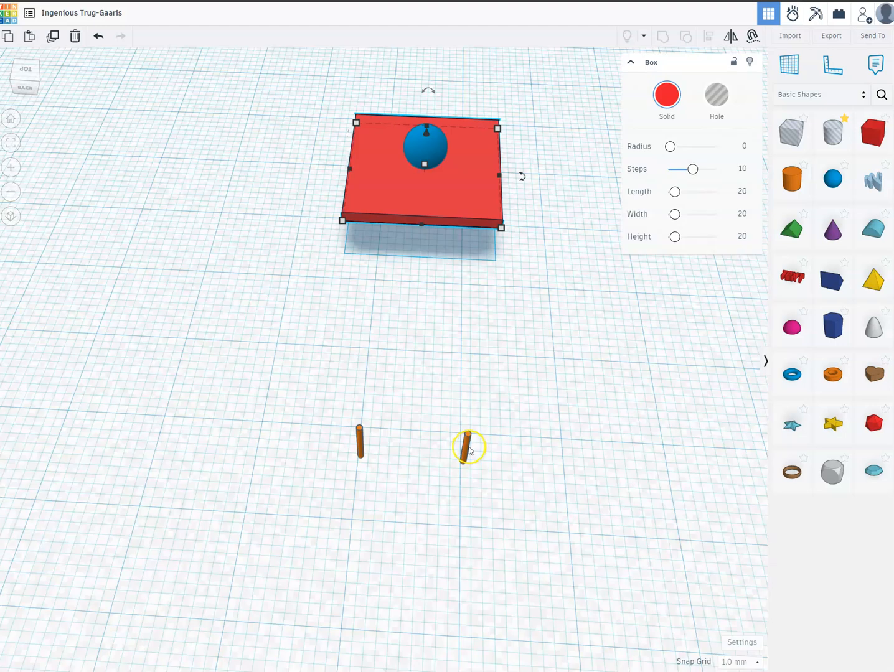
- Select both thin cylinders and stretch the pair to an overall length of 18 mm
click(467, 450)
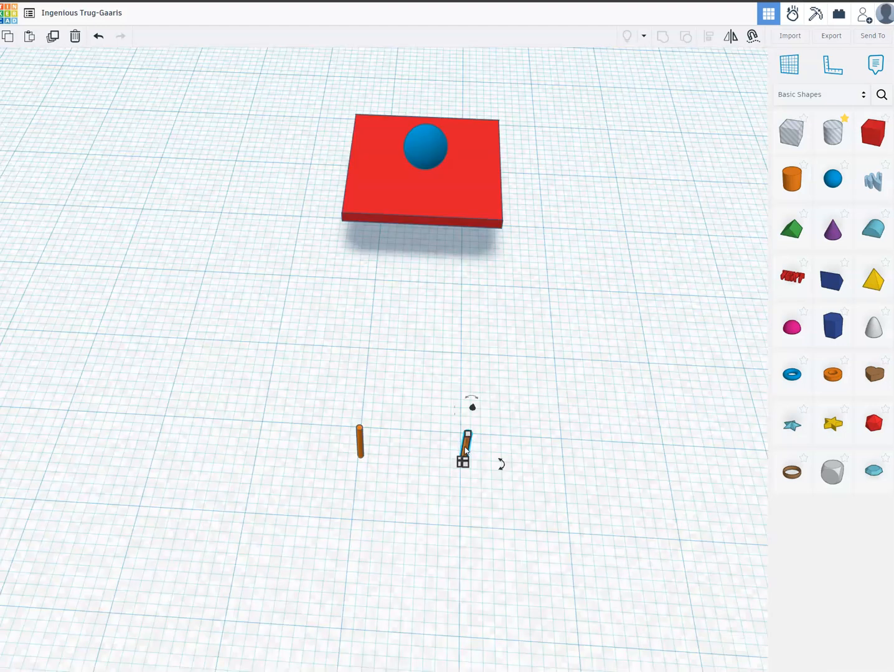
shift+click(359, 443)
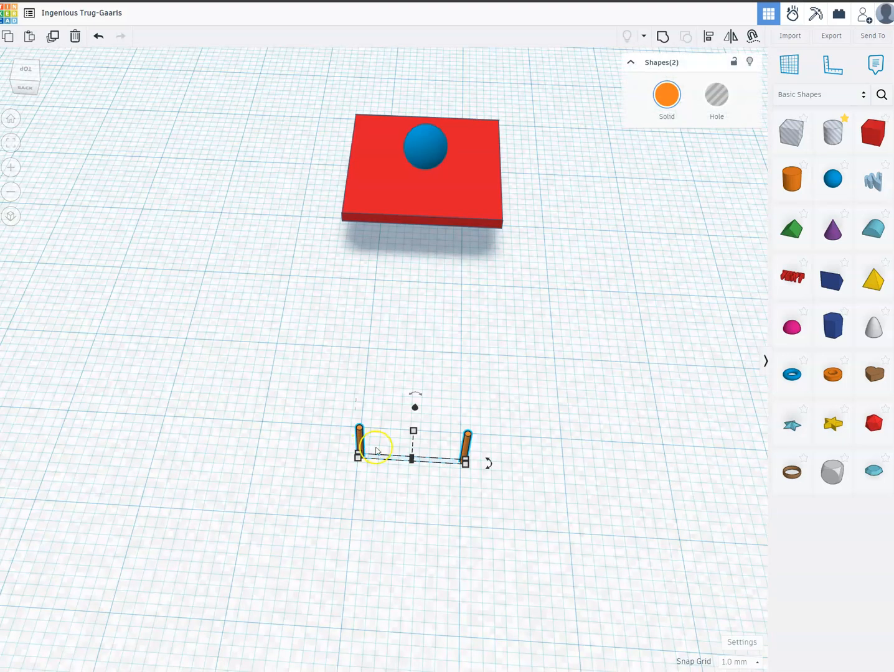
mouse_move(464, 465)
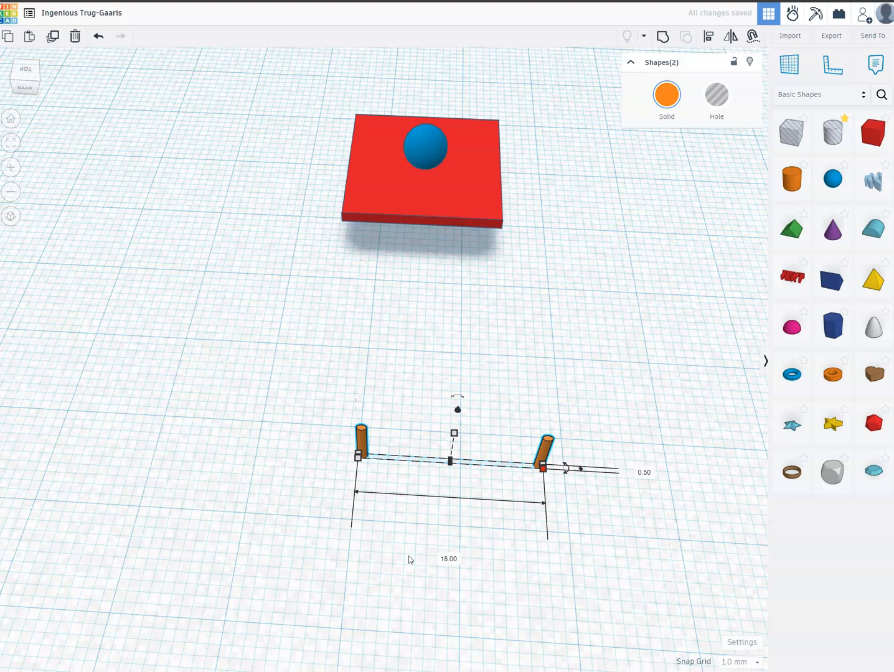
click(601, 534)
- Group the two thin cylinders into one shape
right_drag(505, 517, 508, 543)
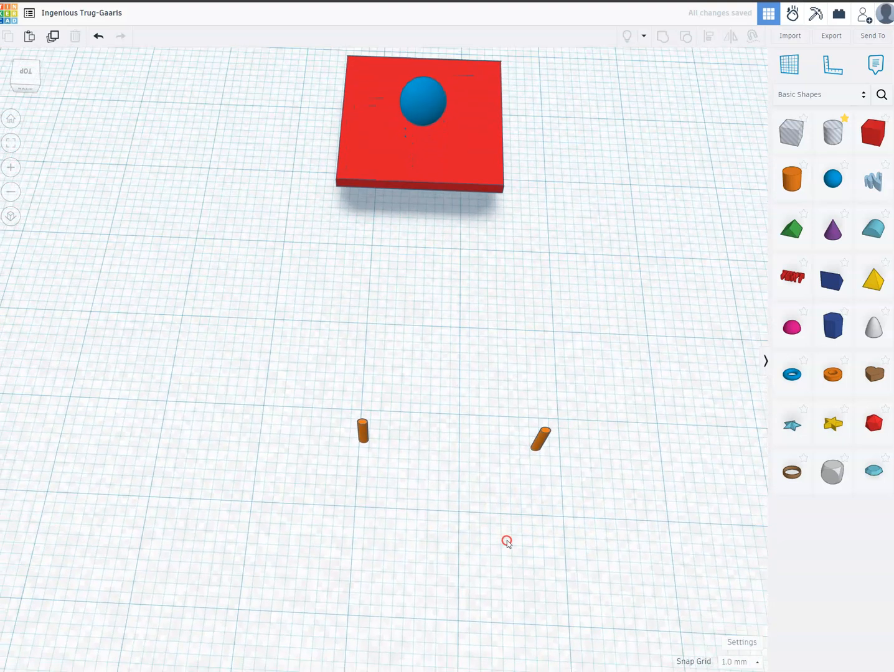
drag(341, 403, 561, 455)
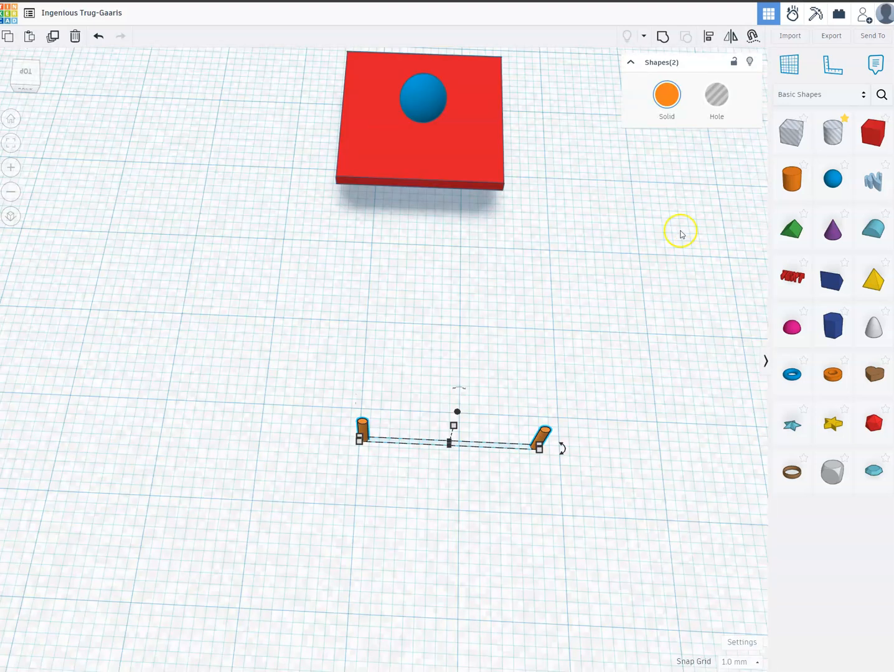
click(660, 36)
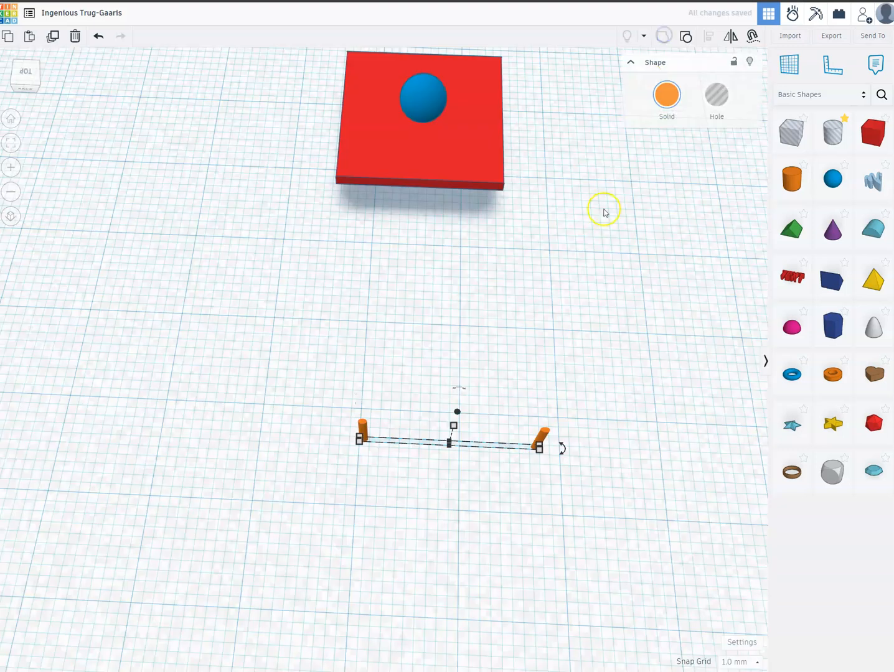
- Move the grouped pair of cylinders across the workplane to beneath the red slab's near edge
scroll(559, 465, up, 3)
mouse_move(506, 449)
right_down()
mouse_move(500, 432)
mouse_move(491, 445)
right_up()
scroll(494, 405, down, 2)
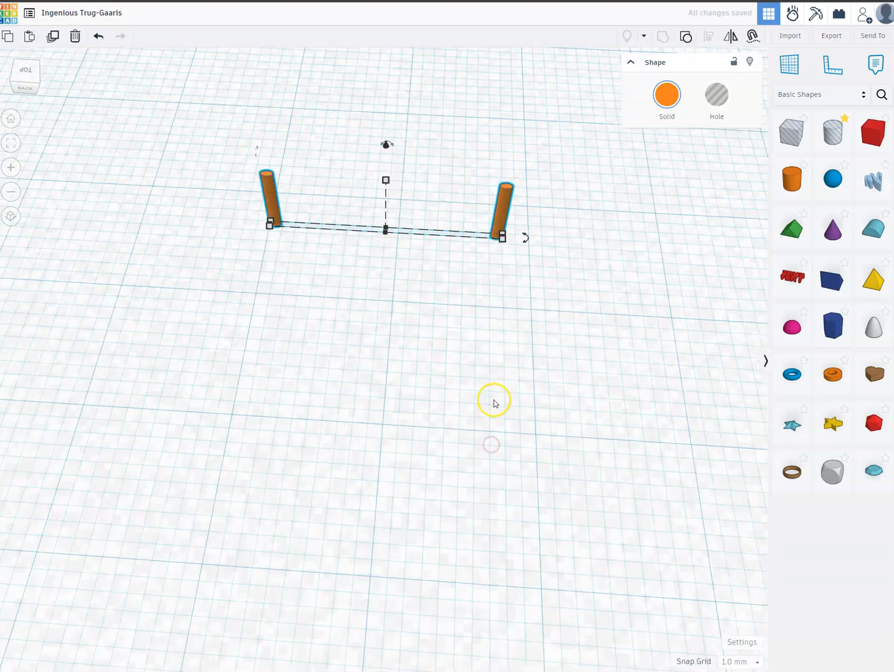
scroll(495, 399, down, 2)
right_drag(503, 353, 525, 261)
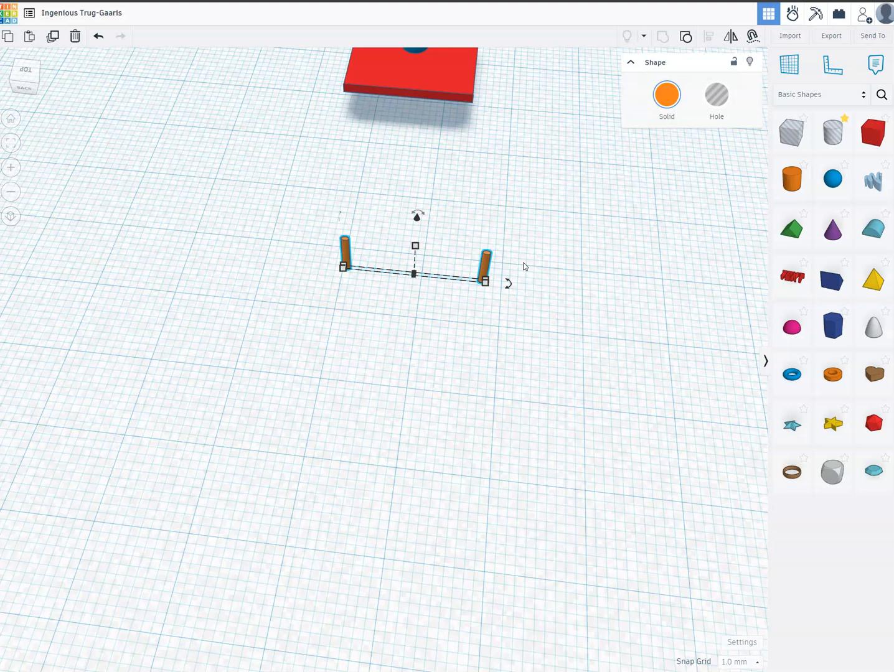
key(Up)
key(Up)
key(Up)
key(Up)
key(Up)
key(Up)
key(Up)
key(Up)
key(Up)
key(Up)
key(Up)
key(Up)
key(Up)
key(Up)
key(Up)
key(Up)
key(Up)
key(Up)
key(Up)
key(Up)
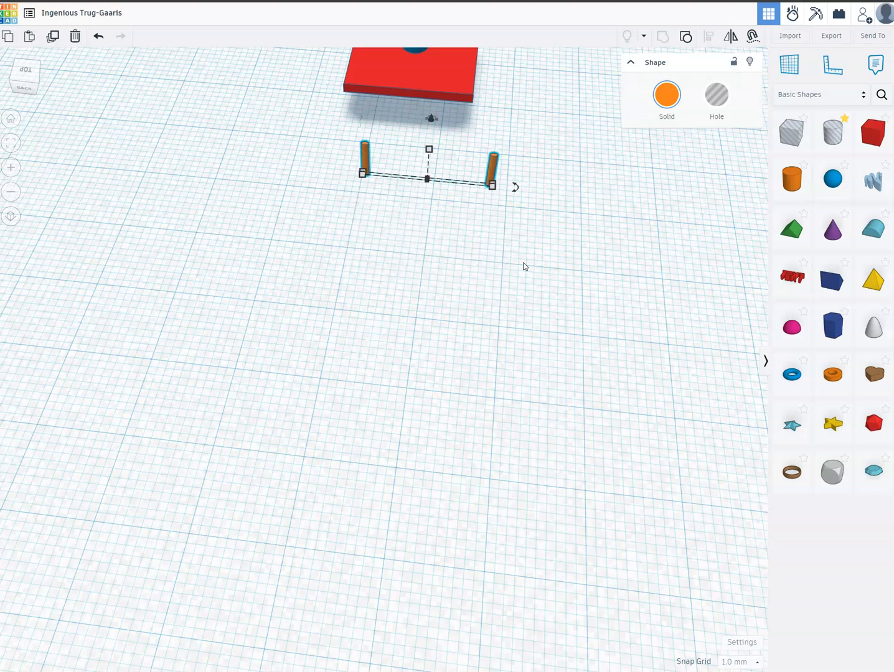
key(Up)
key(Up)
key(Up)
key(Up)
key(Up)
key(Up)
key(Up)
key(Up)
key(Up)
key(Up)
key(Up)
key(Up)
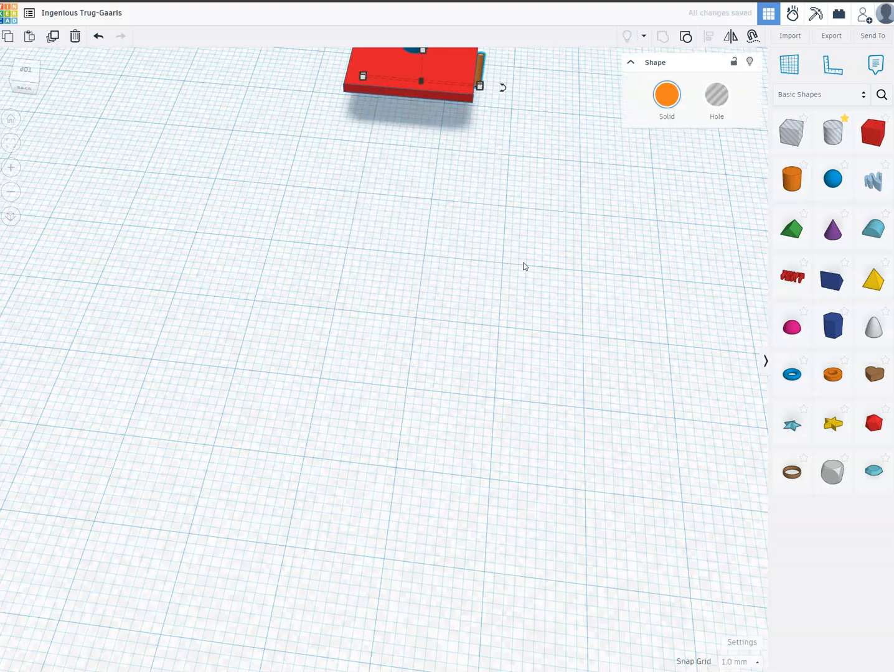
- Nudge the grouped cylinder pair outward until both legs stand beneath the red slab's near corners
key(Down)
key(Down)
key(Down)
key(Down)
key(Down)
key(Down)
key(Down)
key(Down)
key(Down)
key(Down)
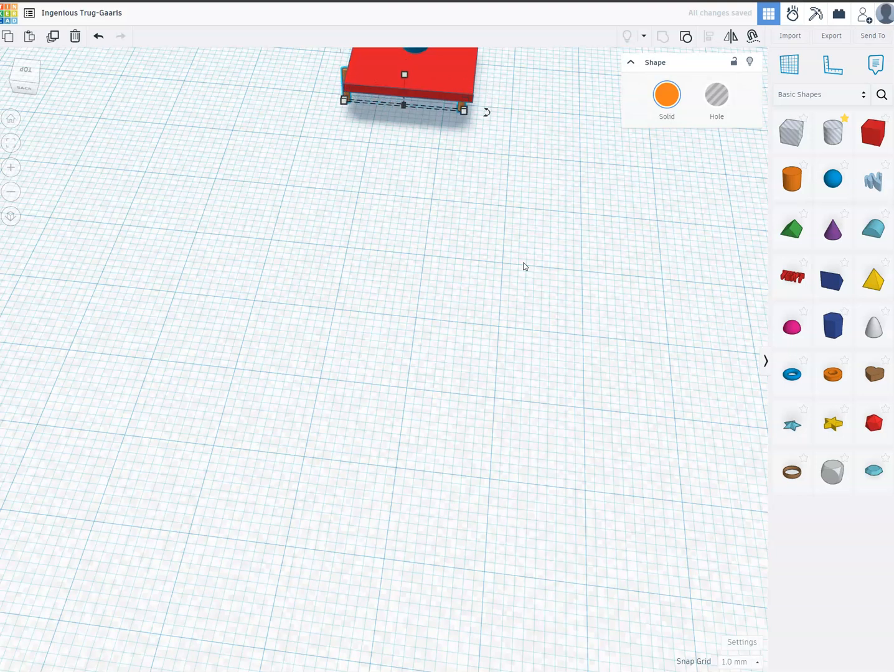
key(Down)
key(Down)
key(Down)
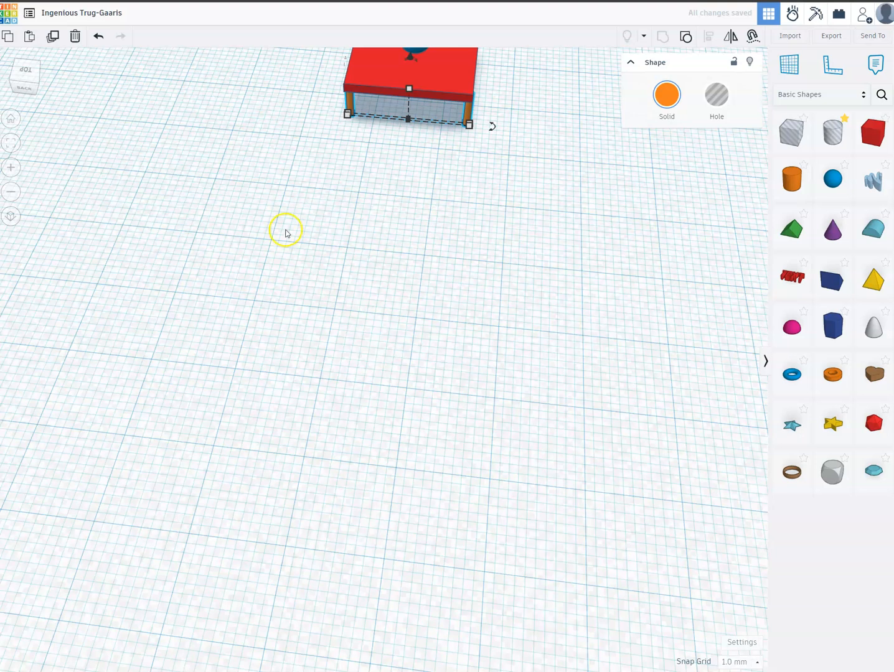
- Set the overall length of the grouped cylinder pair under the red slab to 17 mm
scroll(480, 75, up, 10)
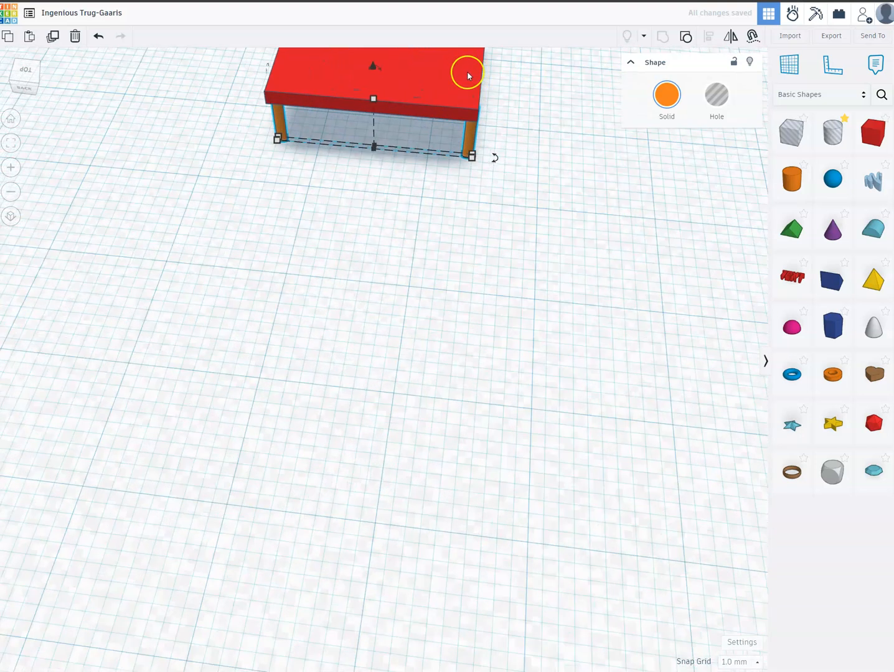
scroll(336, 340, down, 6)
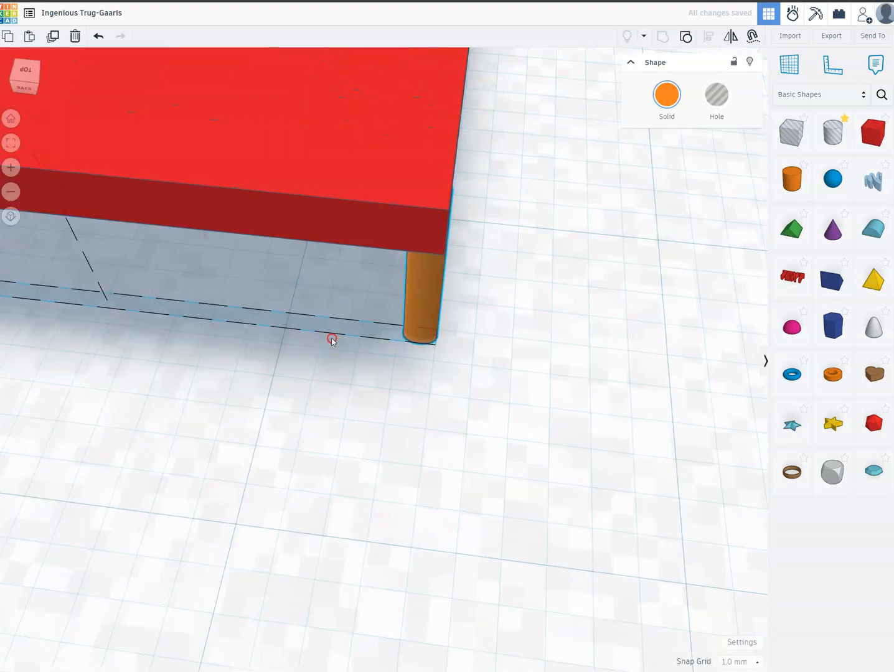
scroll(303, 331, down, 5)
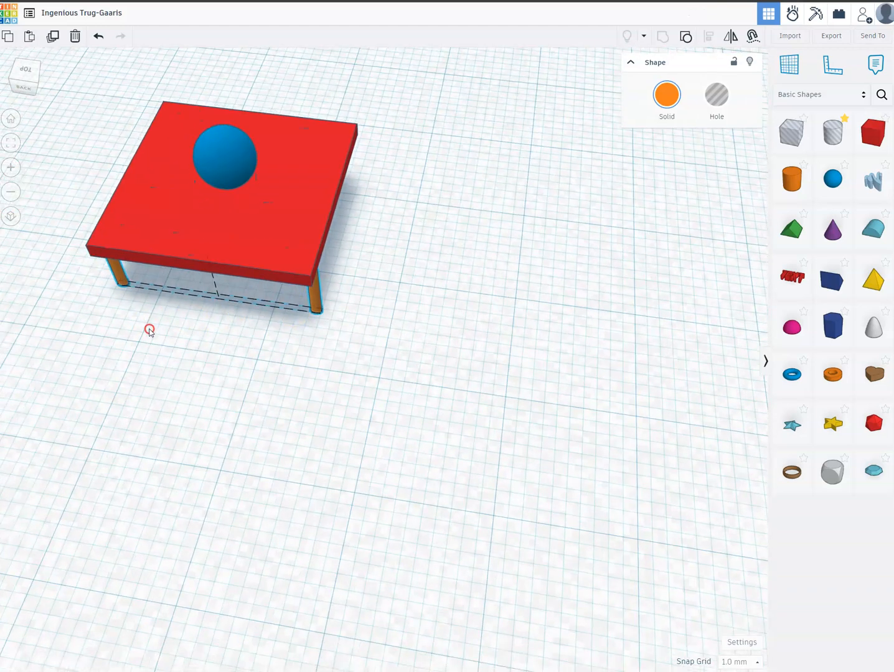
scroll(119, 321, up, 4)
right_drag(107, 314, 88, 330)
right_drag(74, 210, 137, 200)
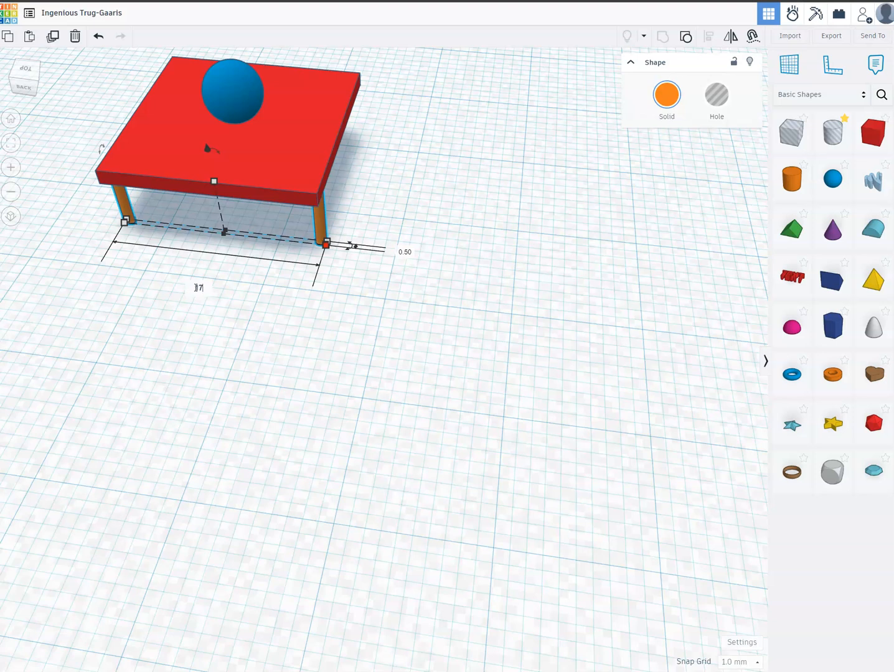
key(Return)
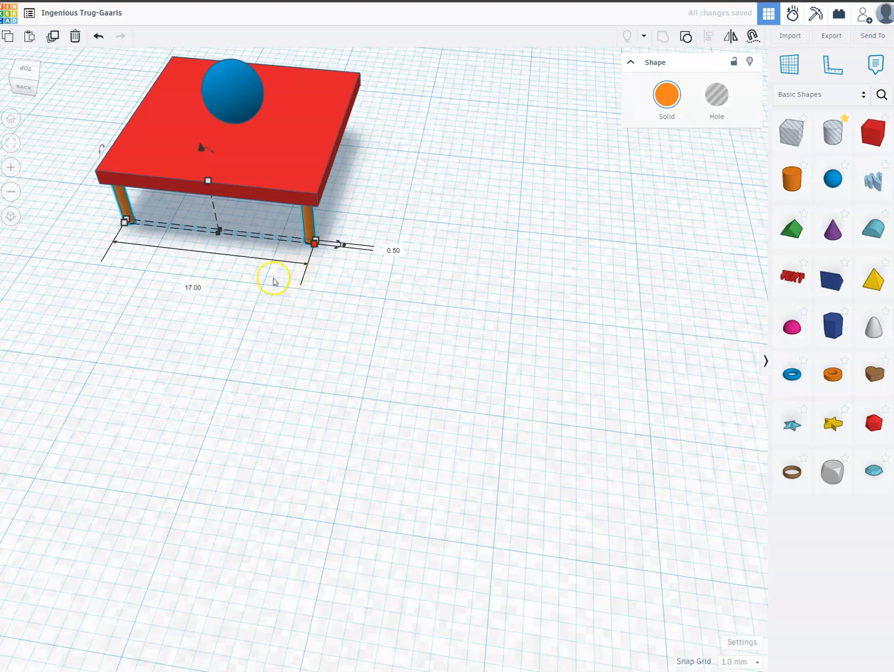
- Move the grouped cylinder pair out from under the red slab onto the open workplane in front of it
right_drag(267, 282, 350, 299)
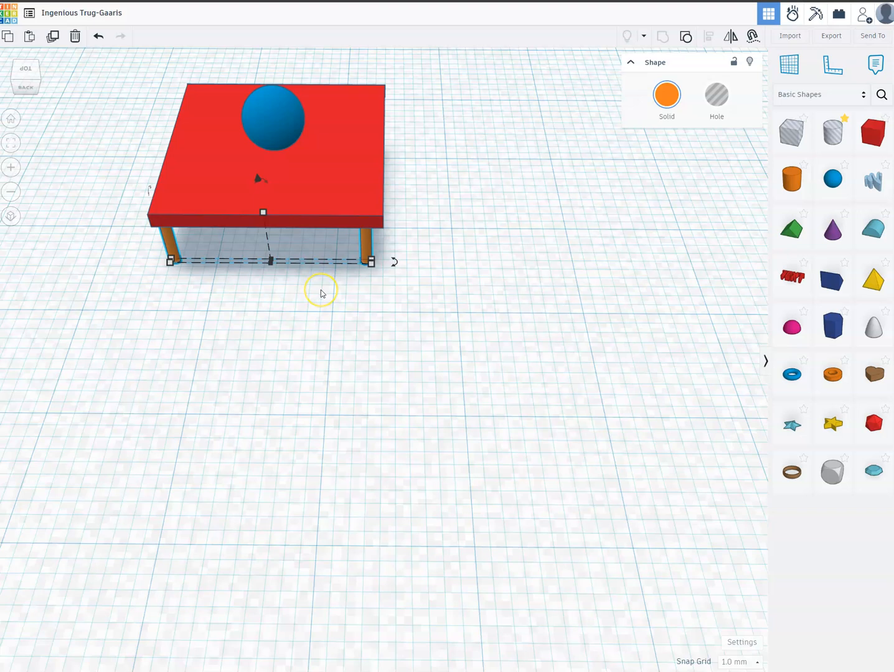
key(Down)
key(Down)
key(Down)
key(Down)
key(Down)
key(Down)
key(Down)
key(Down)
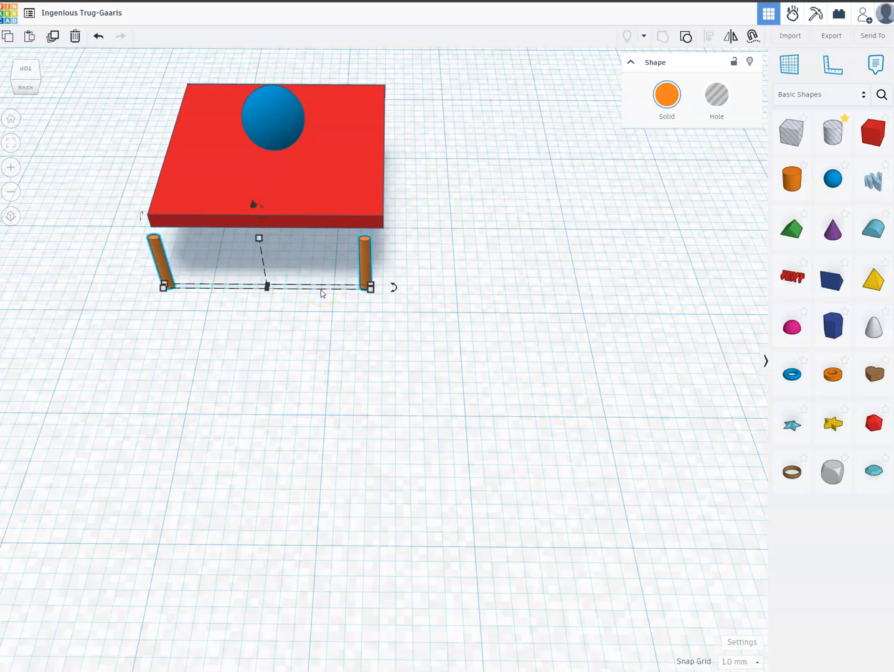
key(Down)
key(Down)
key(Down)
key(Down)
key(Down)
key(Down)
key(Down)
key(Down)
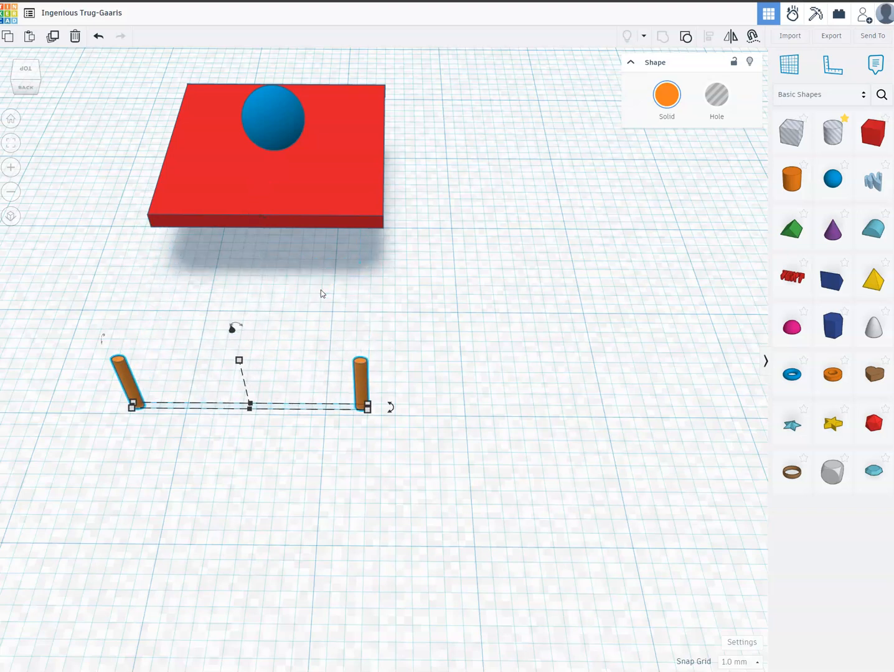
- Ungroup the cylinder pair standing in front of the red slab into two separate cylinders
click(366, 451)
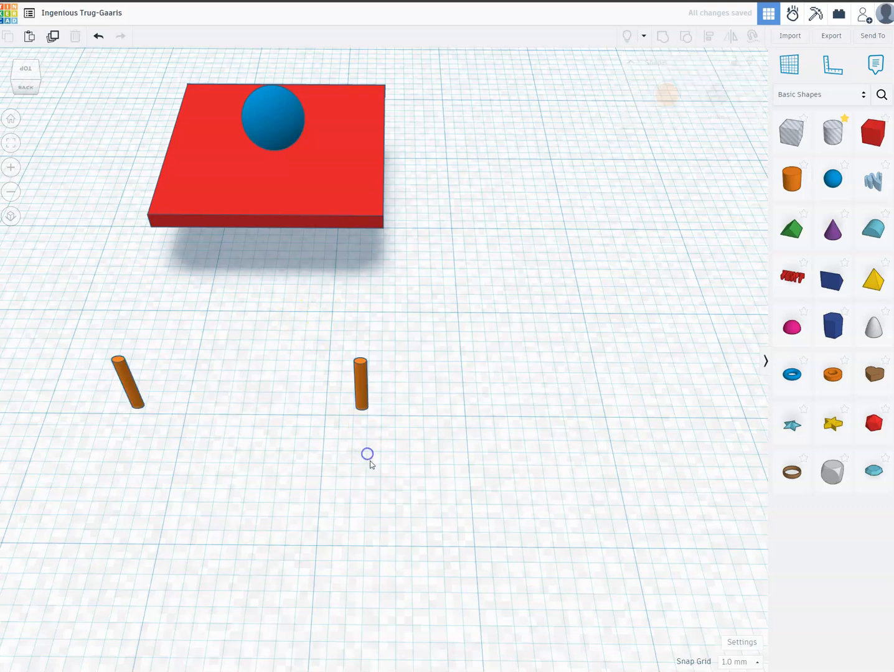
click(364, 392)
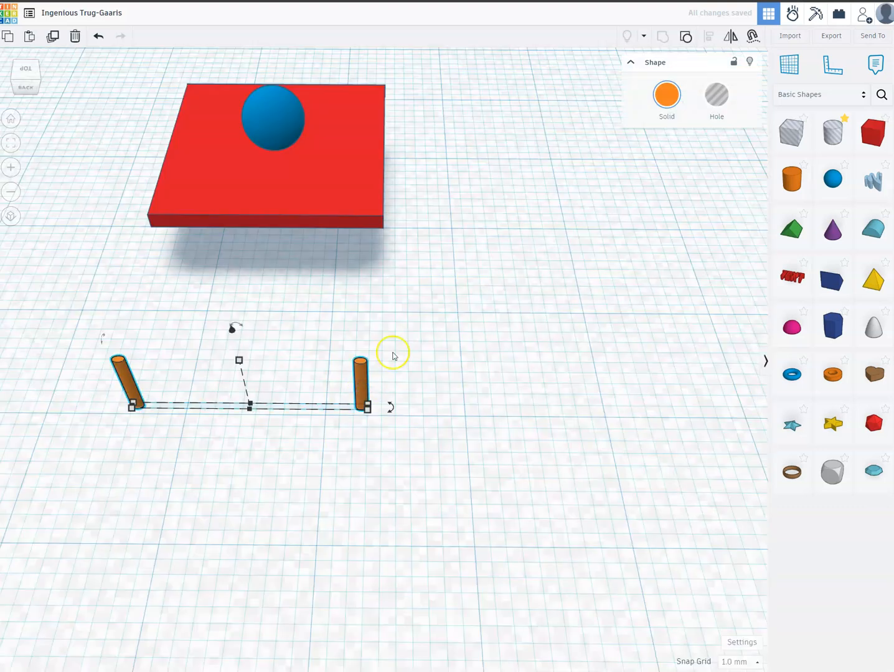
click(689, 38)
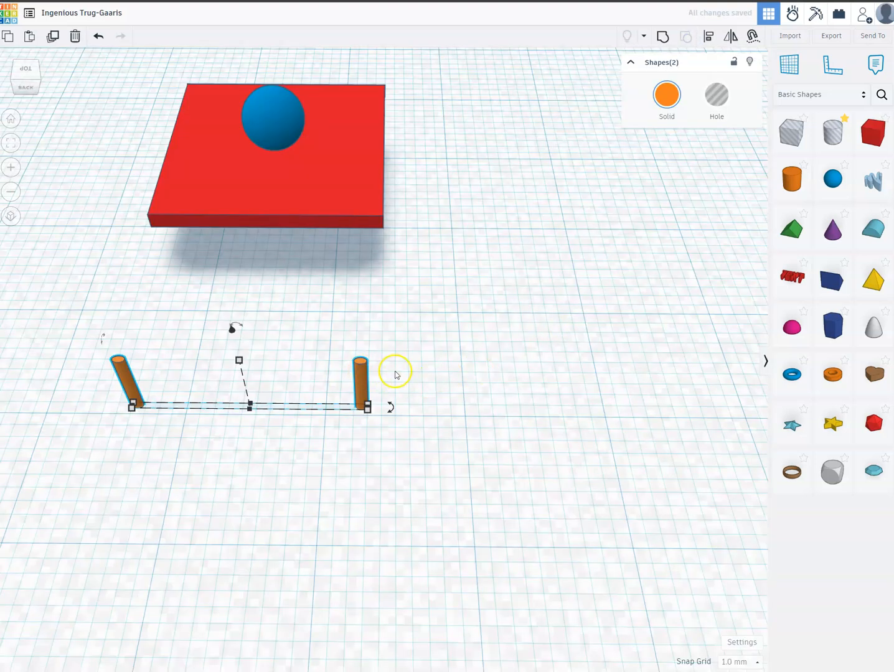
- Set the width of the right-hand cylinder to 0.50 mm to match its depth
click(364, 375)
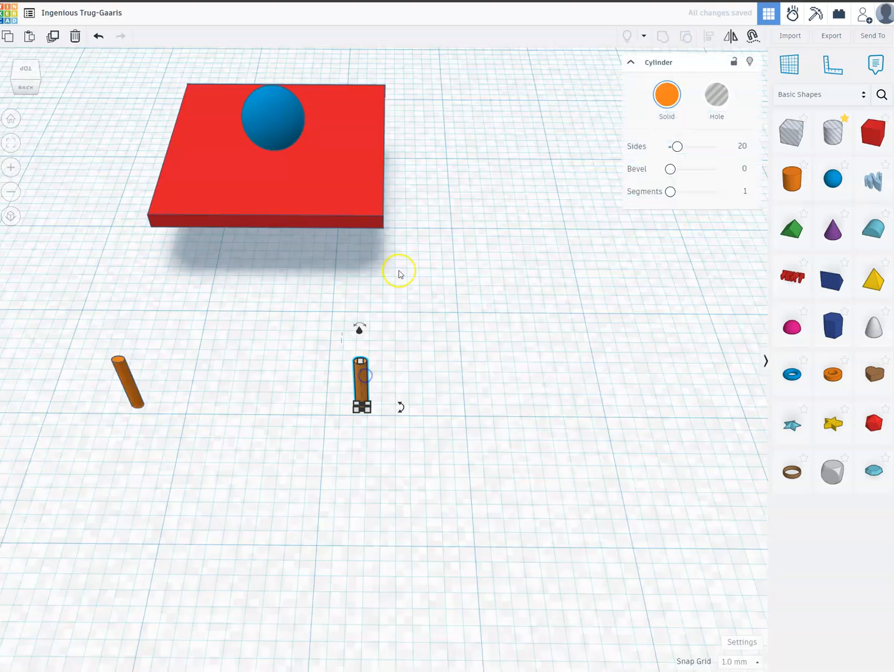
click(377, 412)
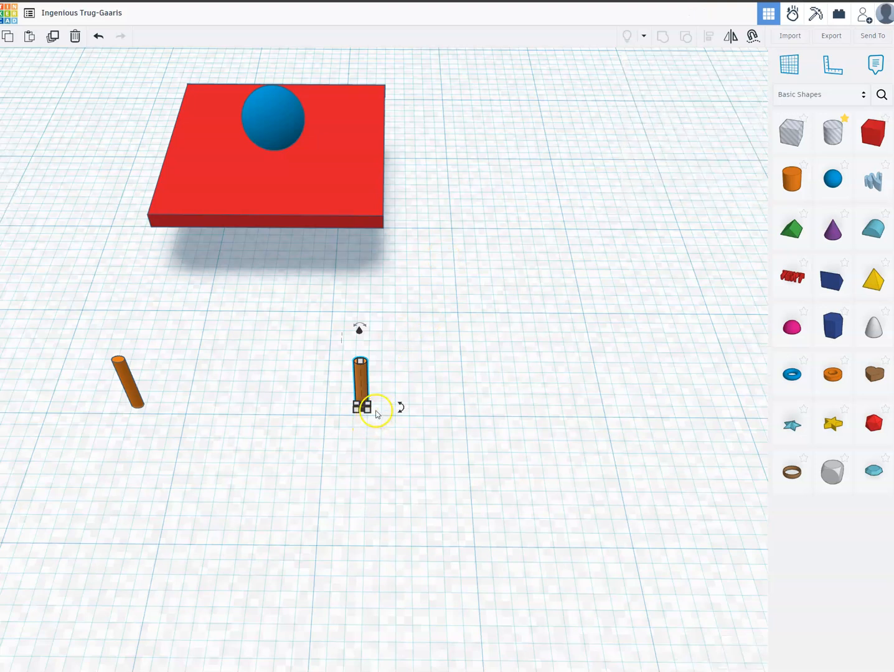
drag(376, 415, 368, 412)
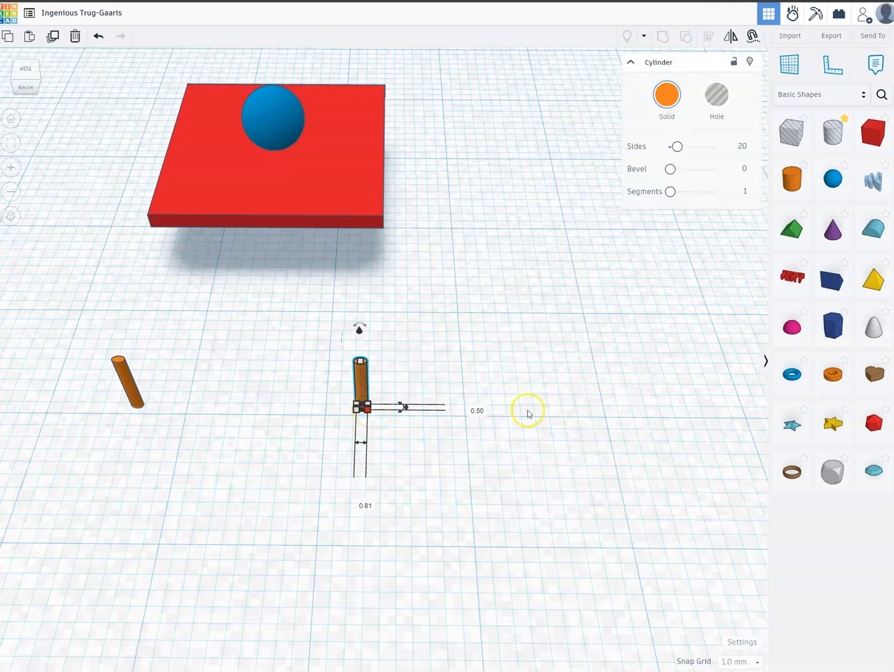
mouse_move(370, 412)
click(364, 493)
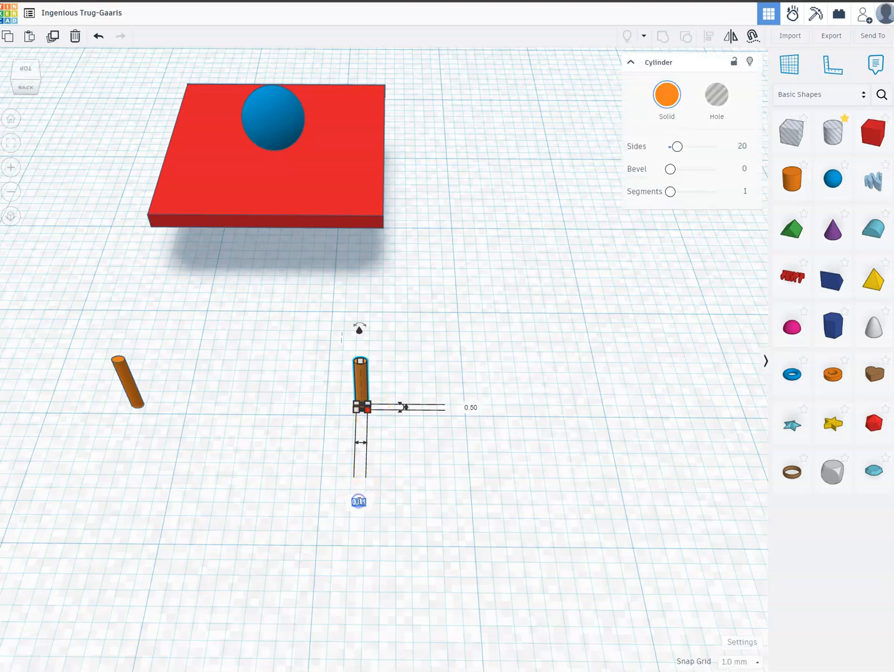
key(Return)
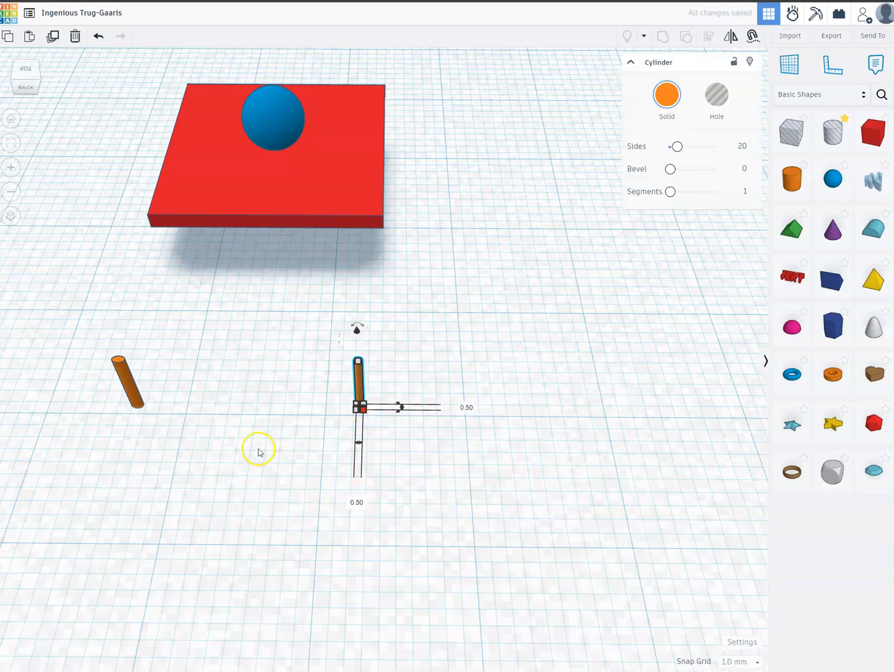
- Set the width of the left-hand cylinder to 0.50 mm as well
click(136, 399)
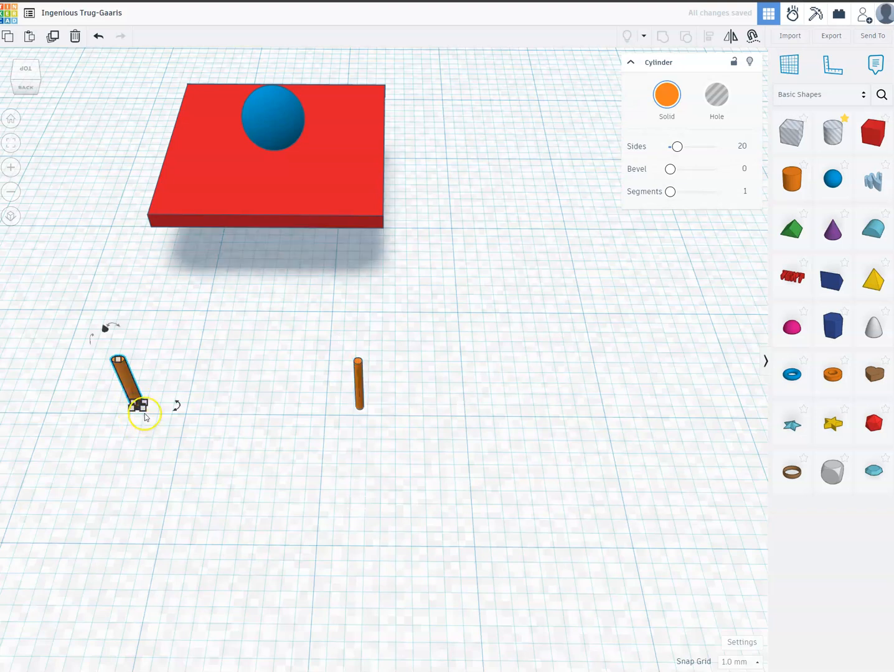
mouse_move(144, 414)
click(114, 501)
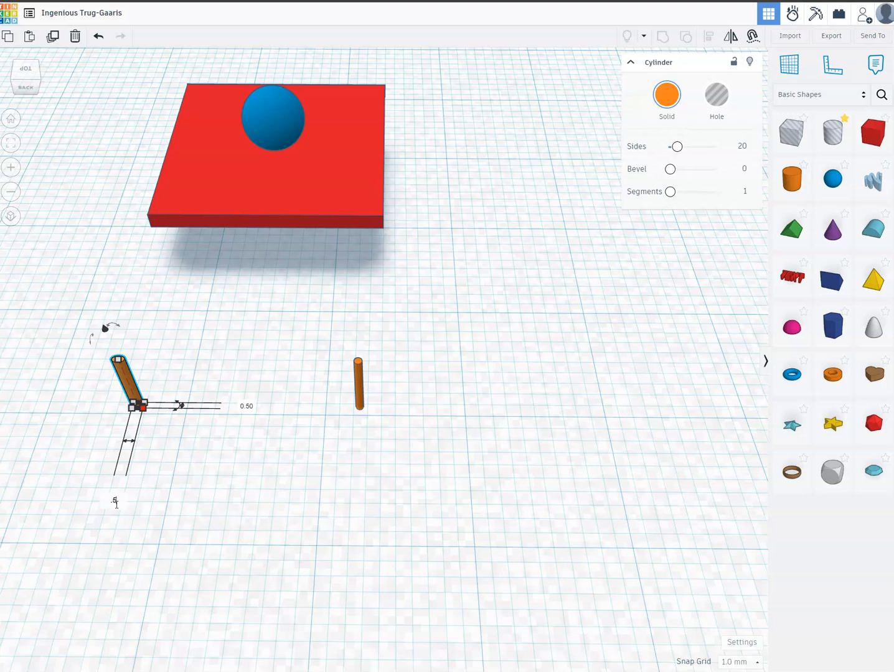
text(.5)
key(Return)
click(338, 441)
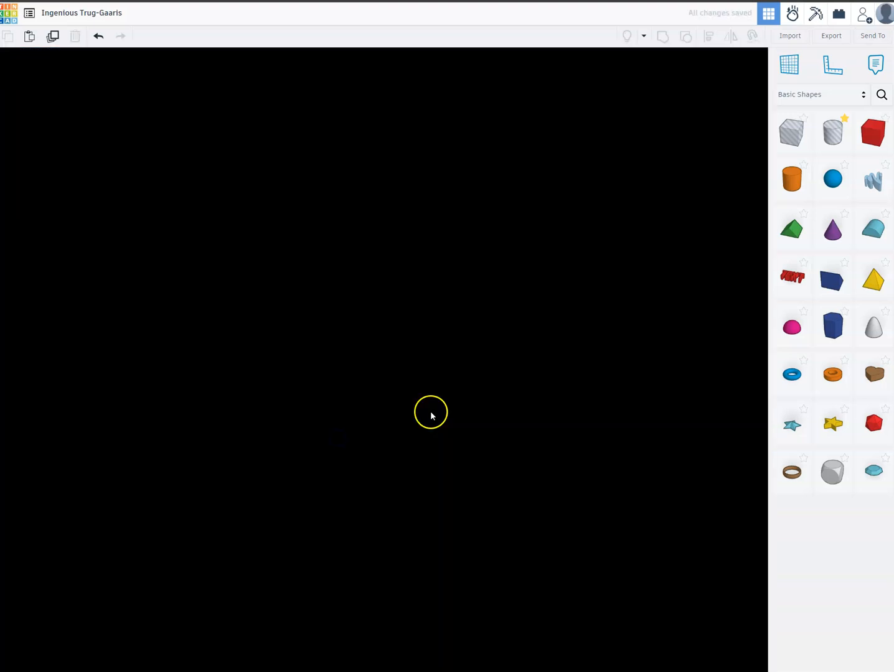
- Select both 0.50 mm cylinders and group them into one shape again
click(361, 389)
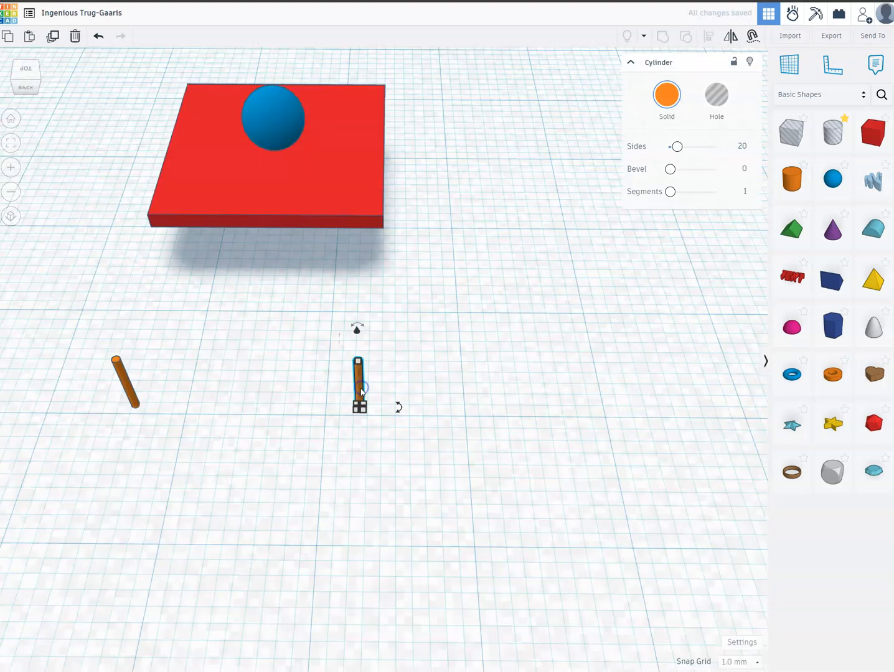
shift+click(124, 377)
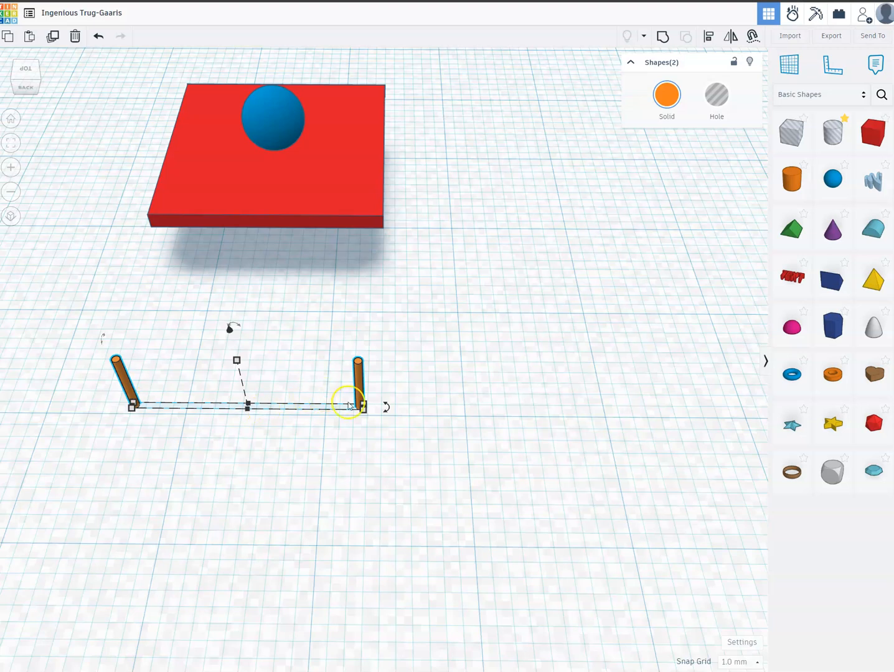
mouse_move(363, 408)
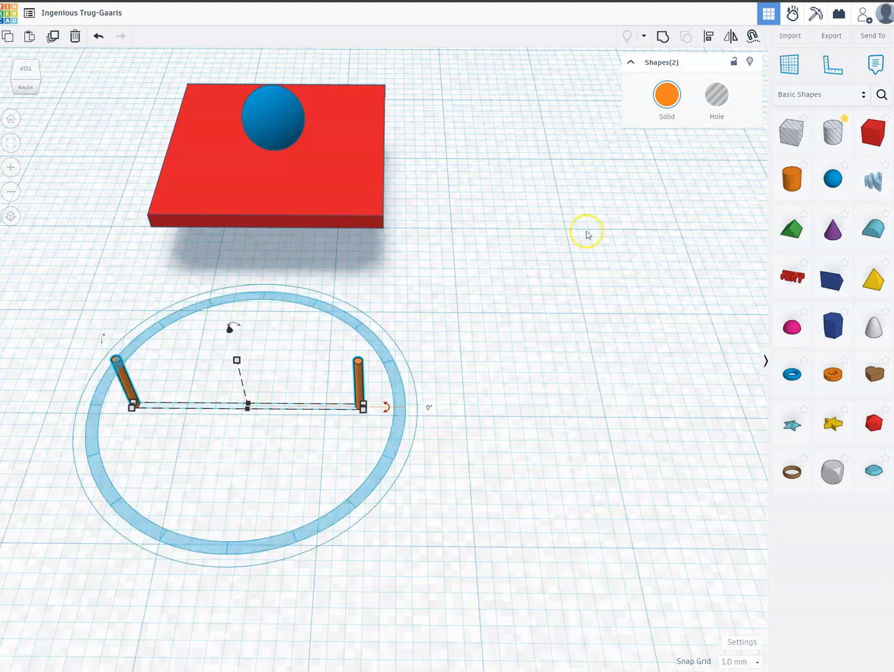
click(664, 39)
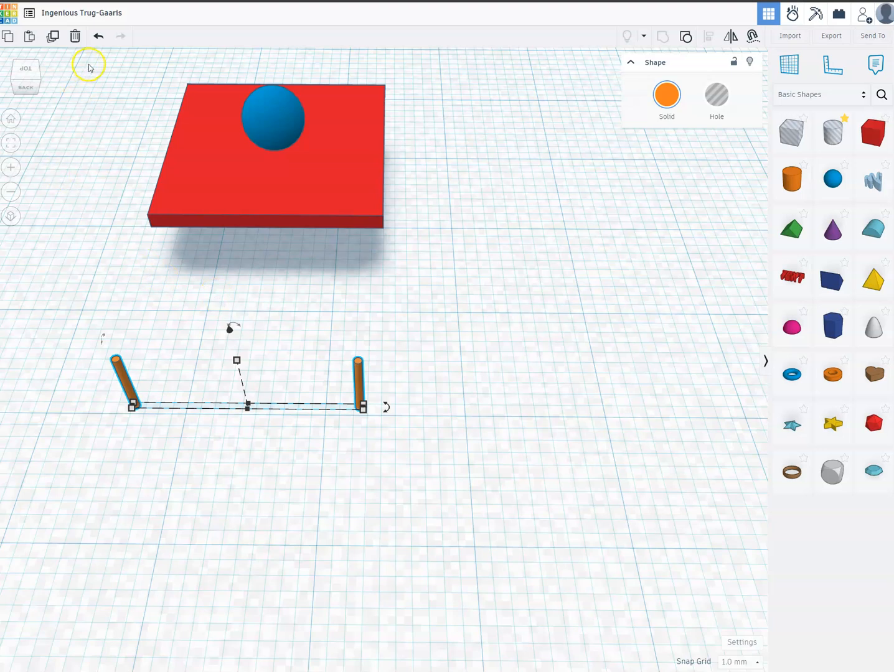
- Duplicate the grouped cylinder pair and move the copy away from the red slab, so the two pairs span about 9.5 mm
click(53, 37)
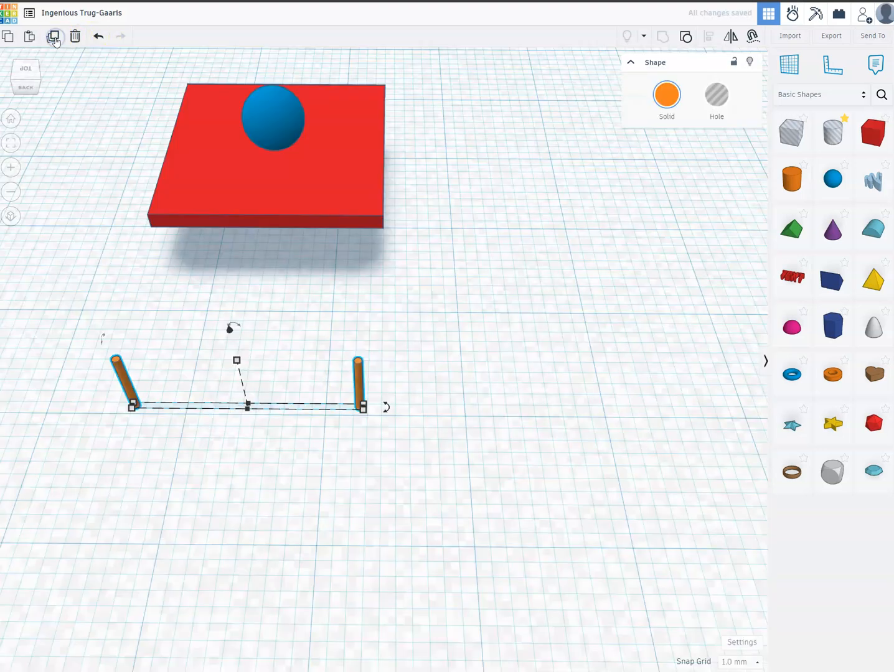
key(Down)
key(Down)
key(Down)
key(Down)
key(Down)
key(Down)
key(Down)
key(Down)
key(Down)
key(Down)
key(Down)
key(Down)
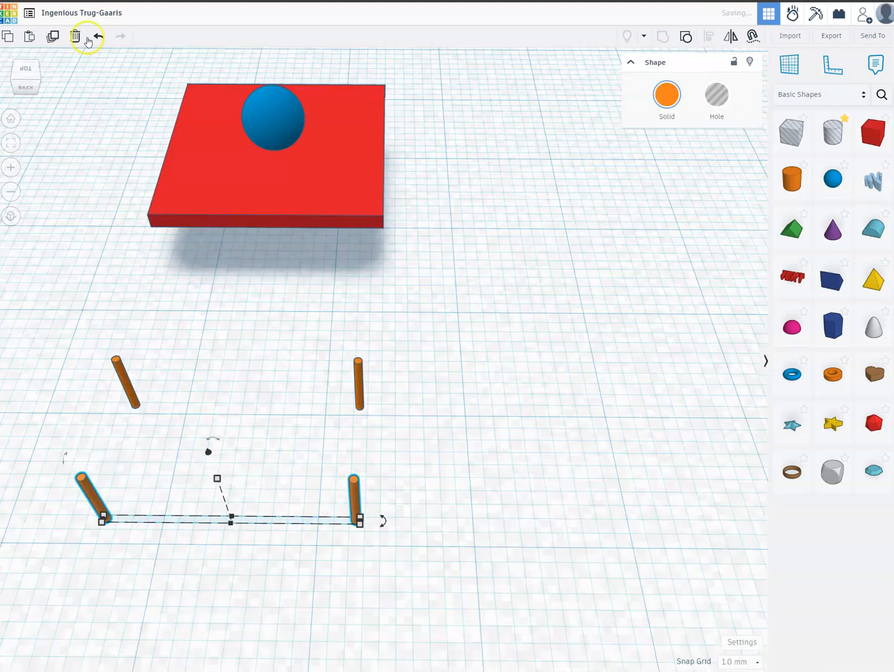
- Select both cylinder pairs together and stretch the distance they span to 16.69 mm, making a square leg layout
right_drag(437, 519, 182, 563)
scroll(407, 508, down, 5)
scroll(137, 282, up, 5)
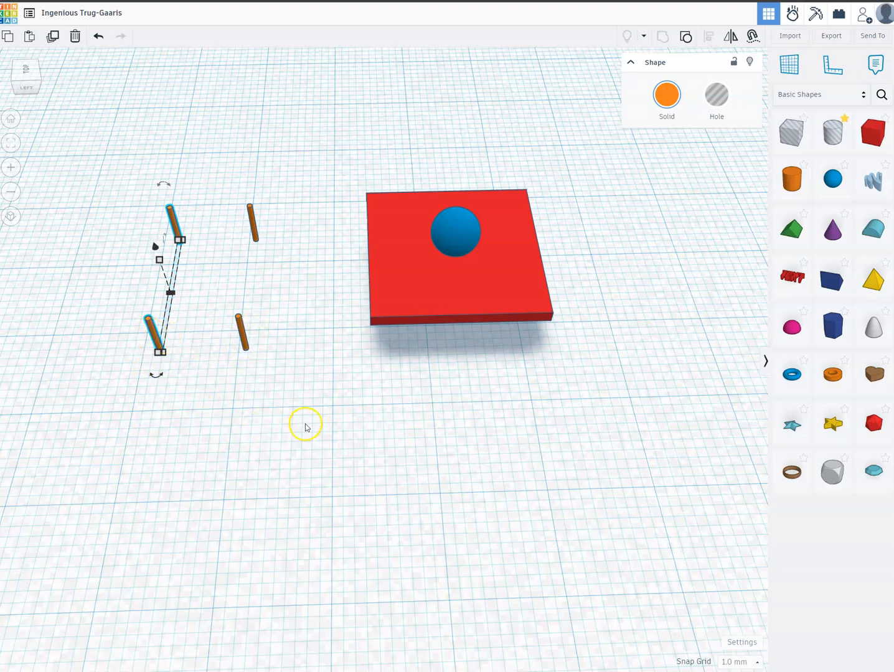
shift+click(243, 334)
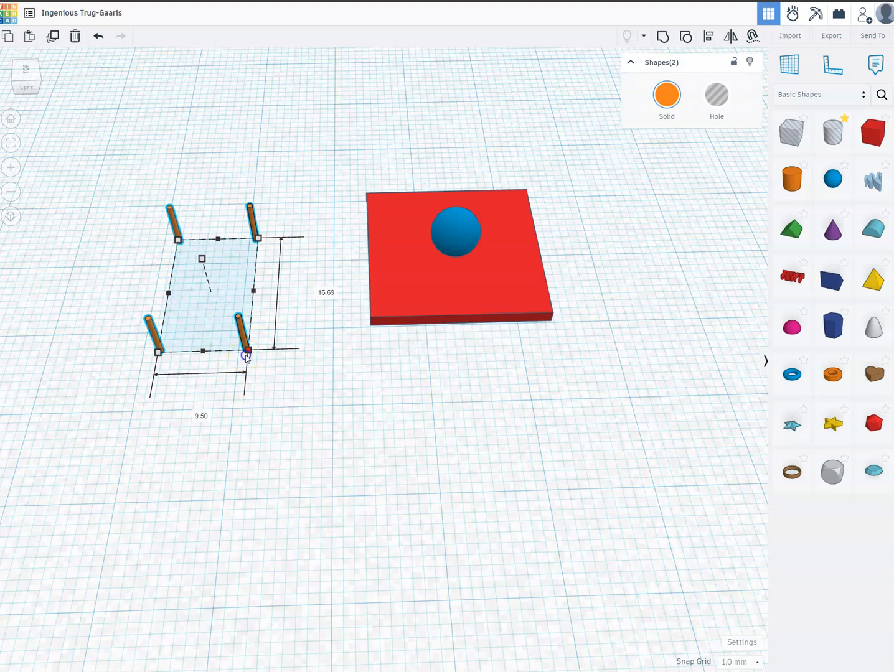
click(196, 414)
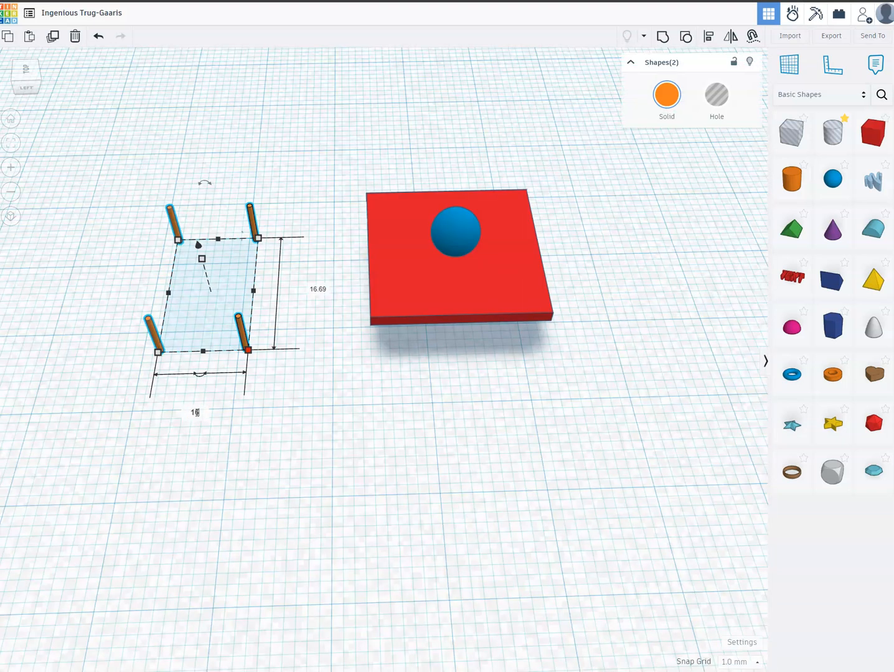
text(16.69)
key(Return)
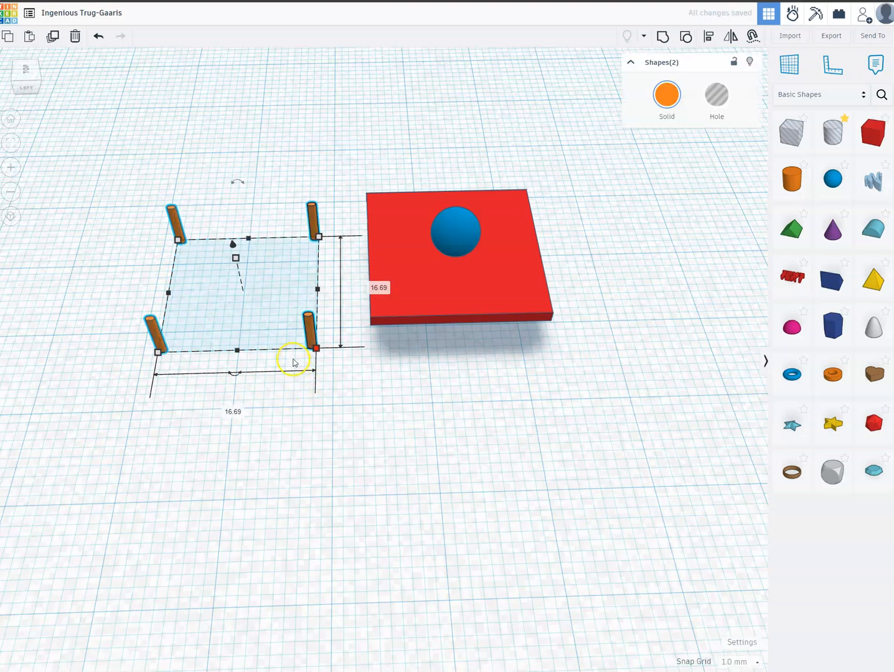
- Set the width of the cylinder pair nearest the red slab to 0.50 mm
scroll(269, 313, up, 2)
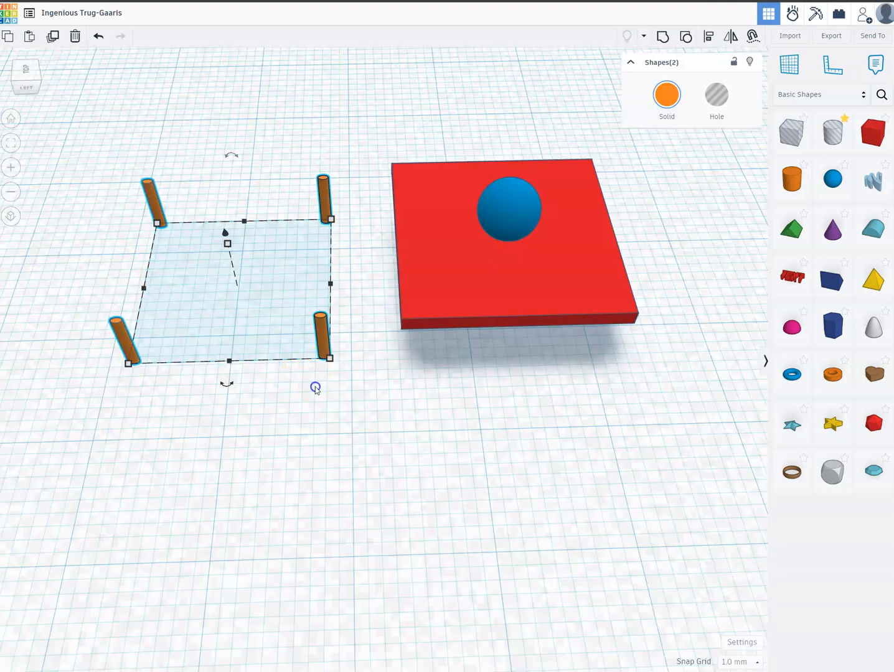
click(316, 388)
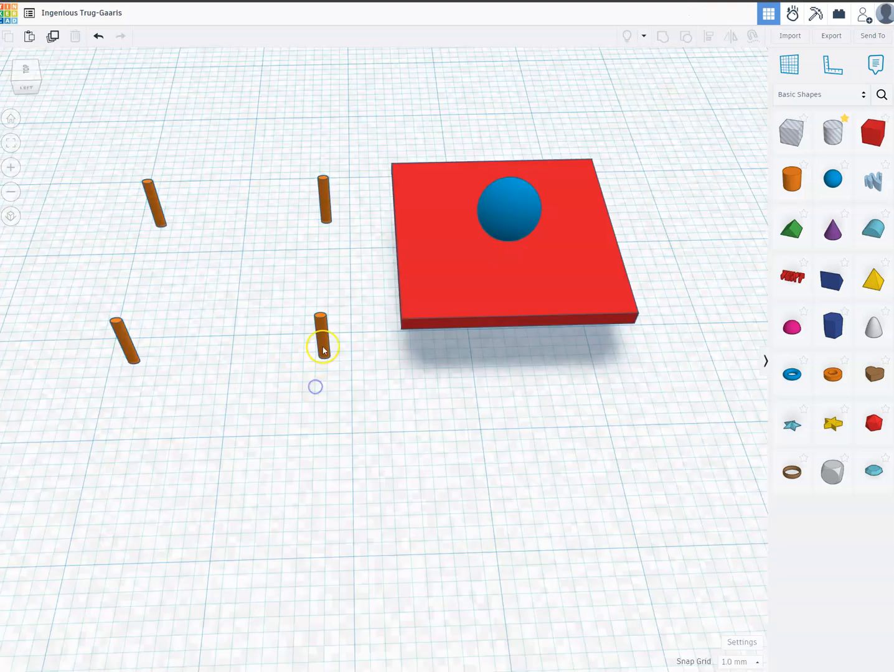
click(324, 338)
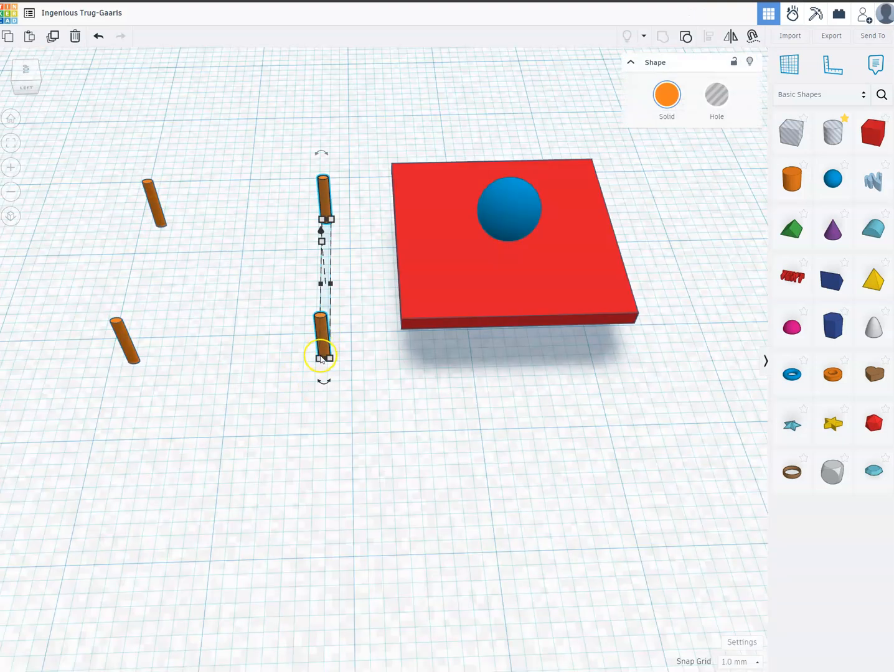
mouse_move(320, 360)
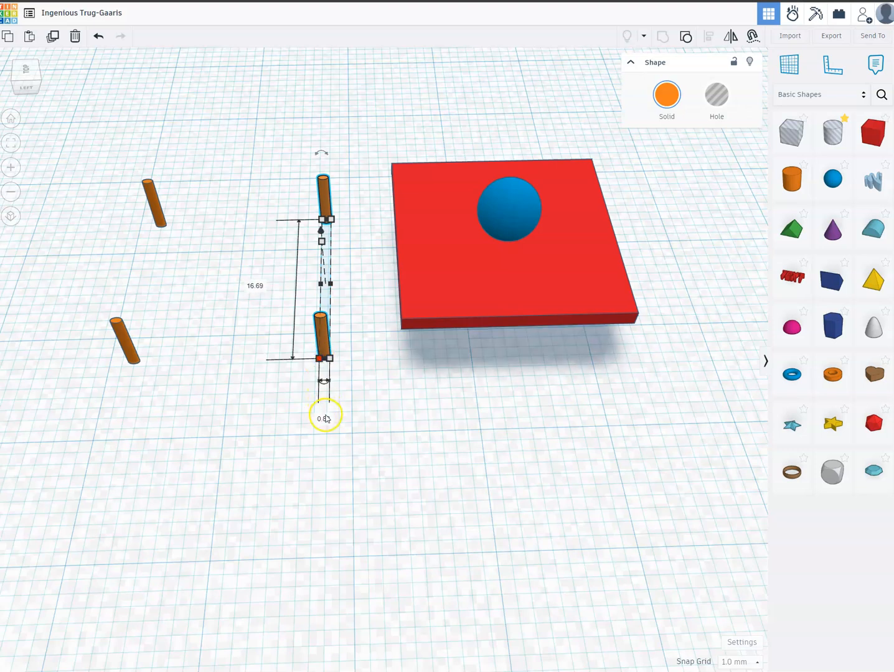
key(Return)
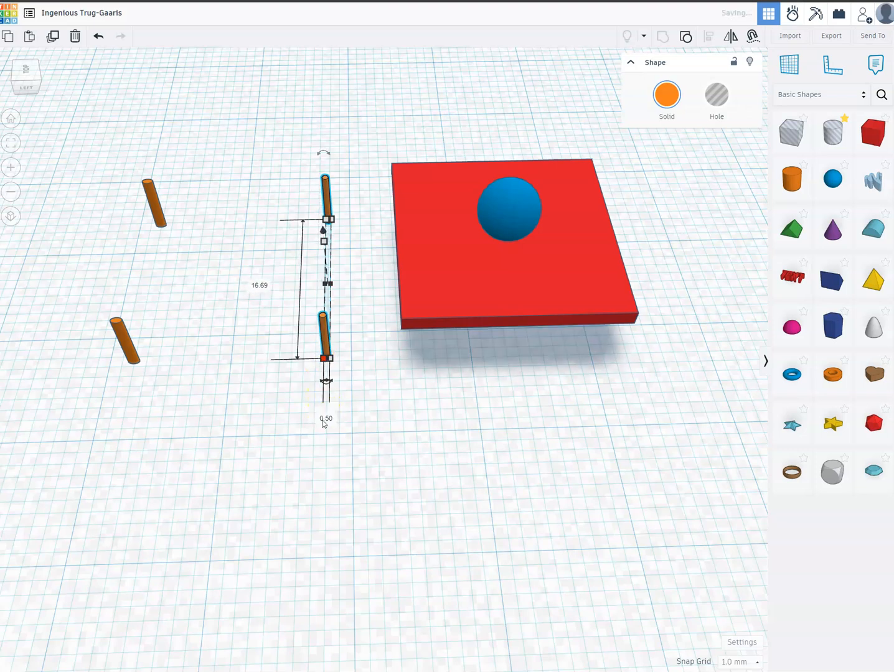
- Set the width of the cylinder pair farthest from the red slab to 0.50 mm
click(128, 358)
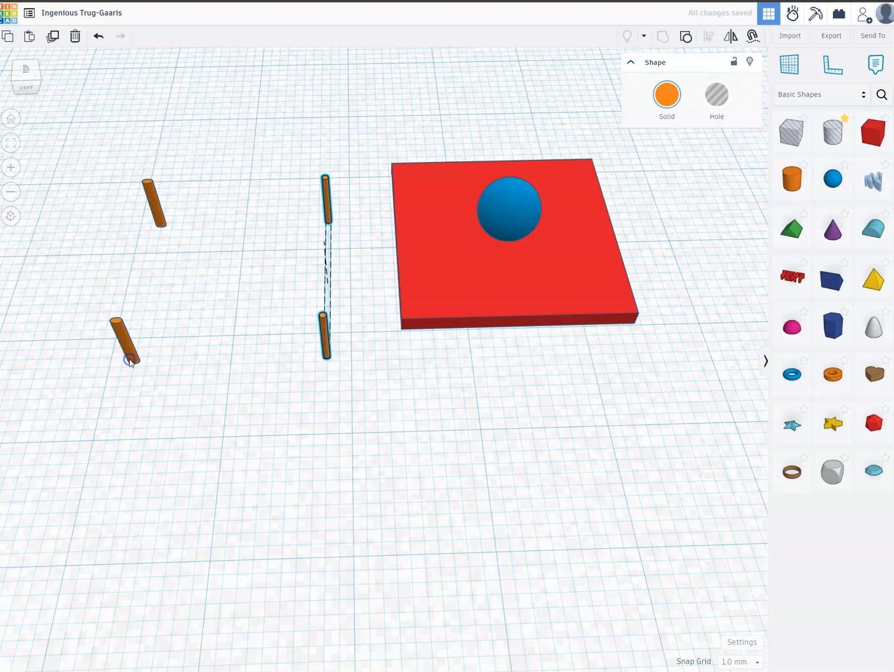
mouse_move(137, 364)
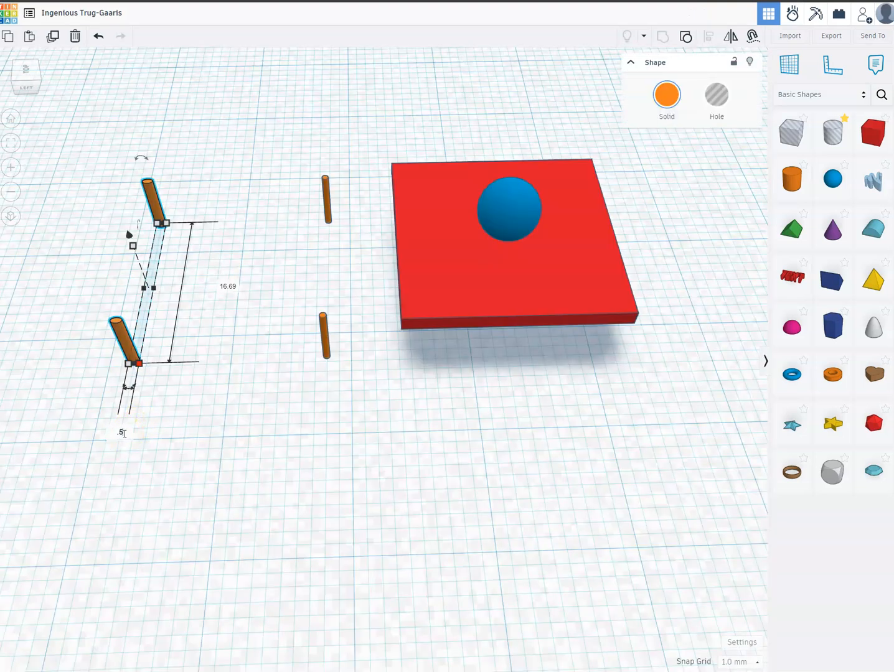
click(293, 405)
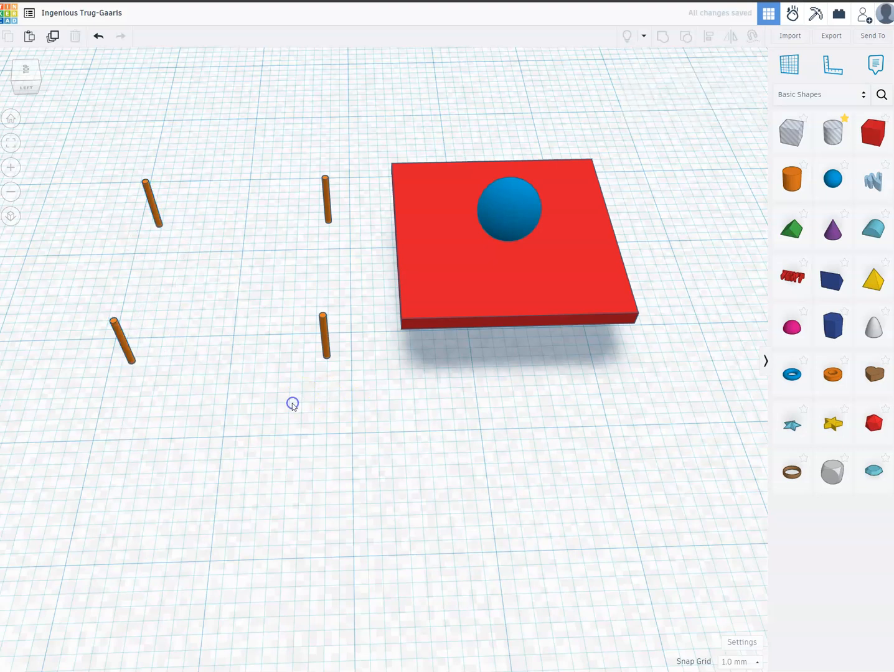
- Select all four cylinder legs and group both pairs into one shape
mouse_move(211, 370)
right_down()
mouse_move(204, 445)
mouse_move(207, 435)
right_up()
click(191, 324)
drag(84, 189, 329, 452)
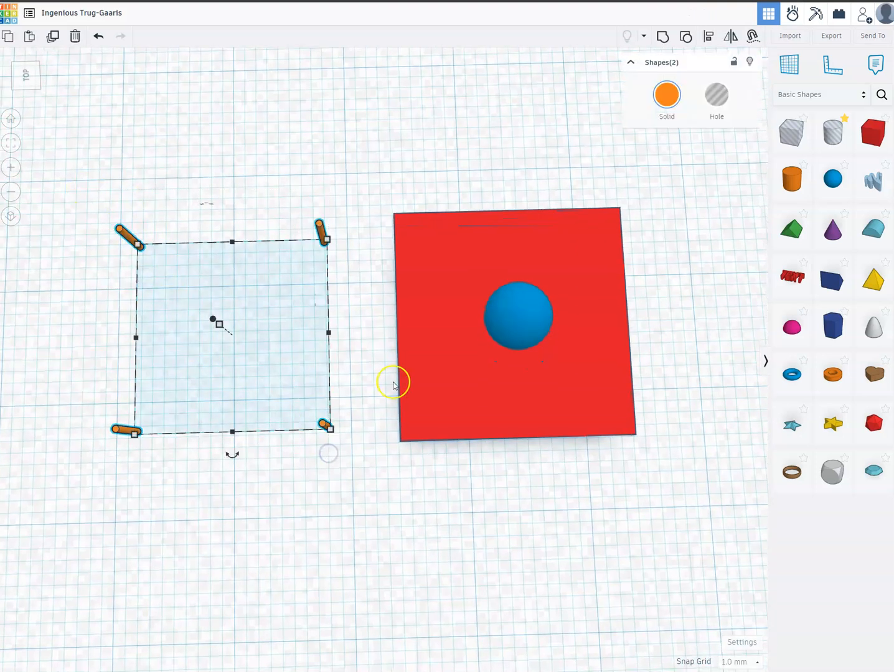
click(663, 36)
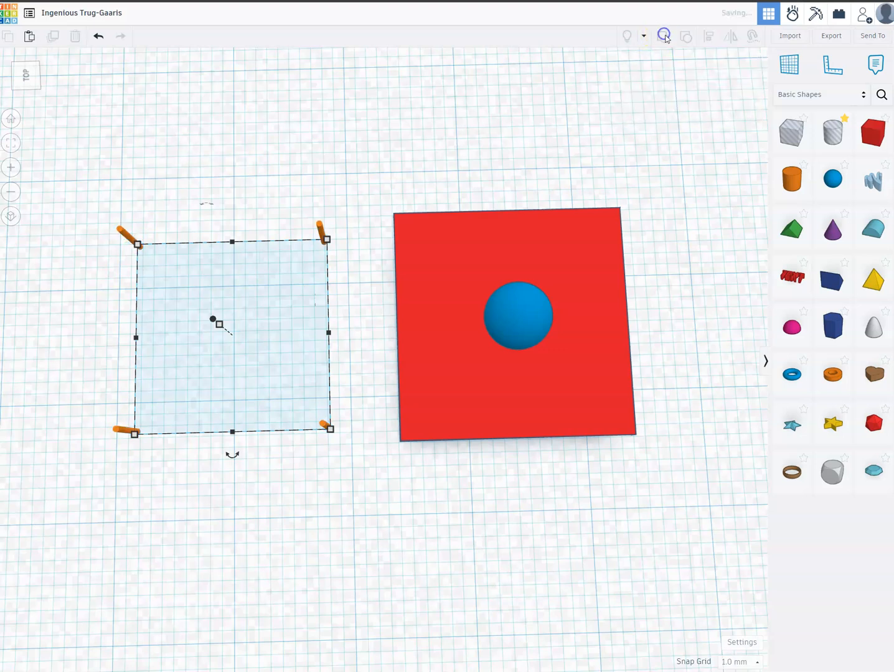
click(428, 112)
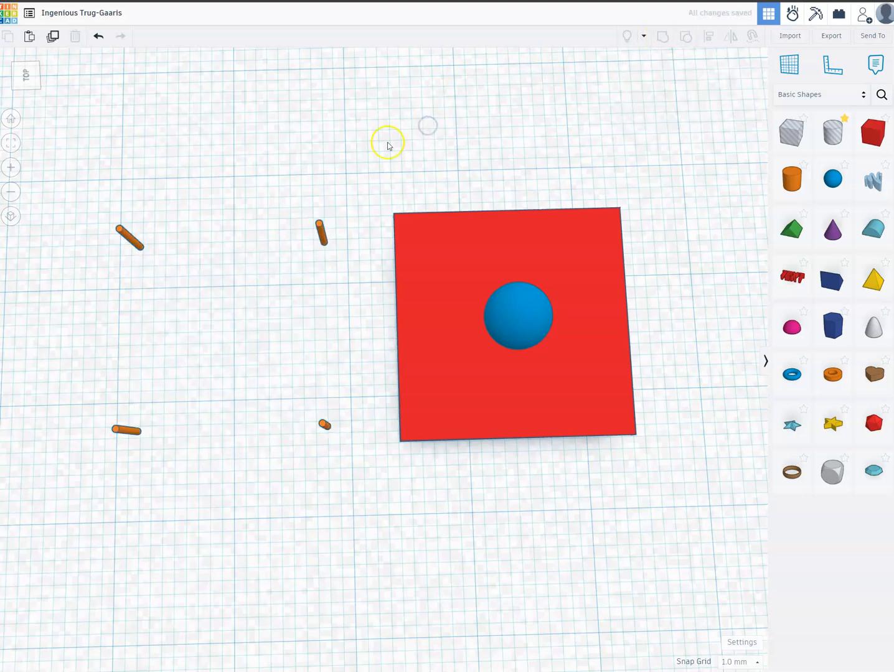
- Select the red slab and the blue sphere together and group them into one shape
right_drag(463, 512, 347, 433)
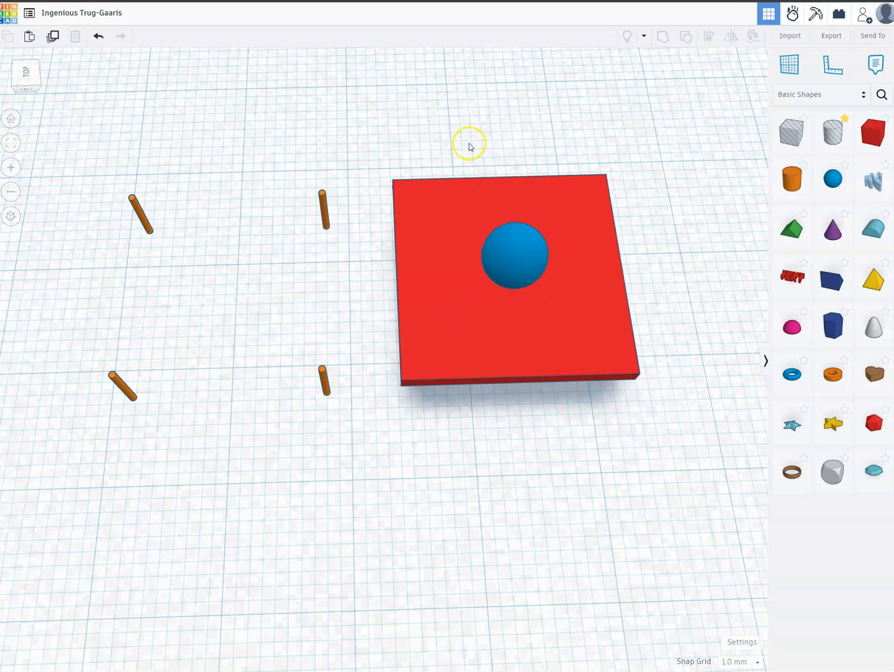
drag(540, 294, 542, 289)
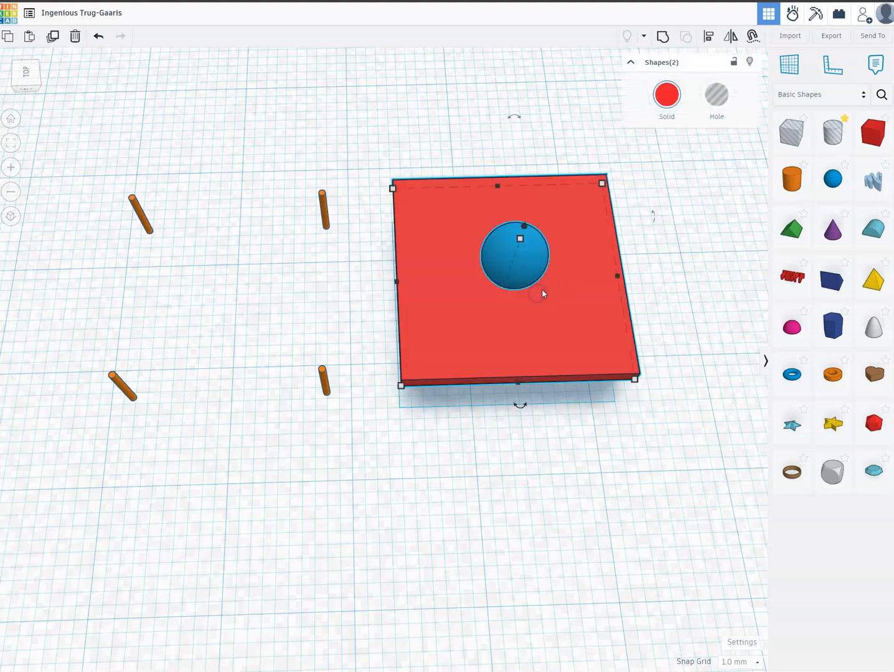
click(663, 37)
click(466, 469)
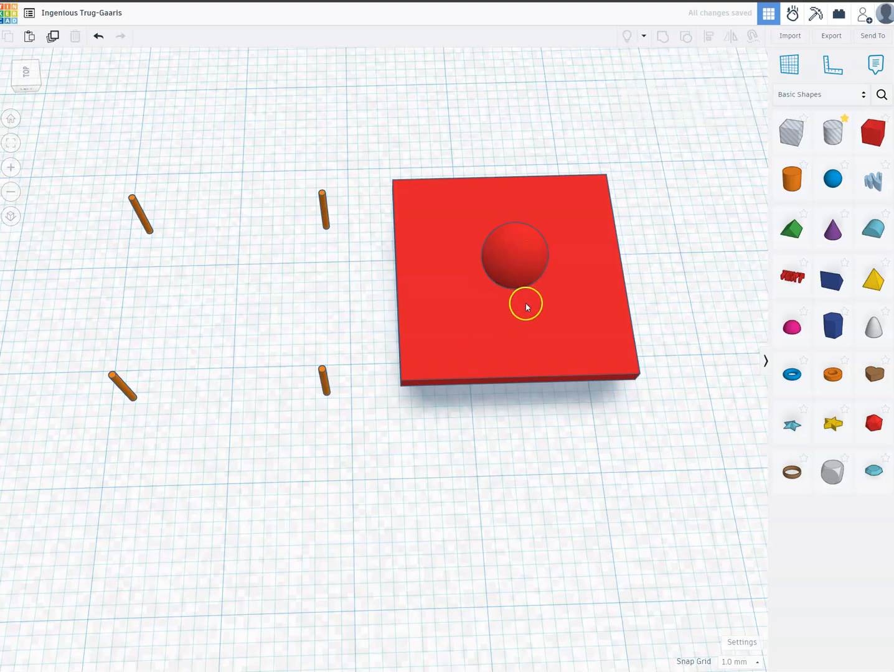
- Move the grouped slab and sphere 22 mm over the legs, then centre-align both groups along both horizontal axes
drag(525, 316, 249, 322)
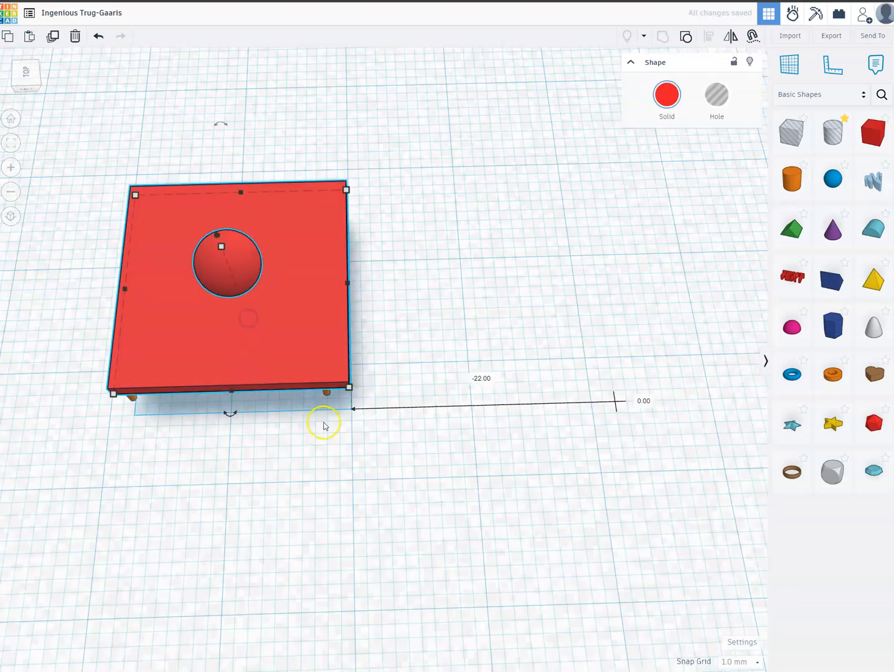
shift+click(205, 235)
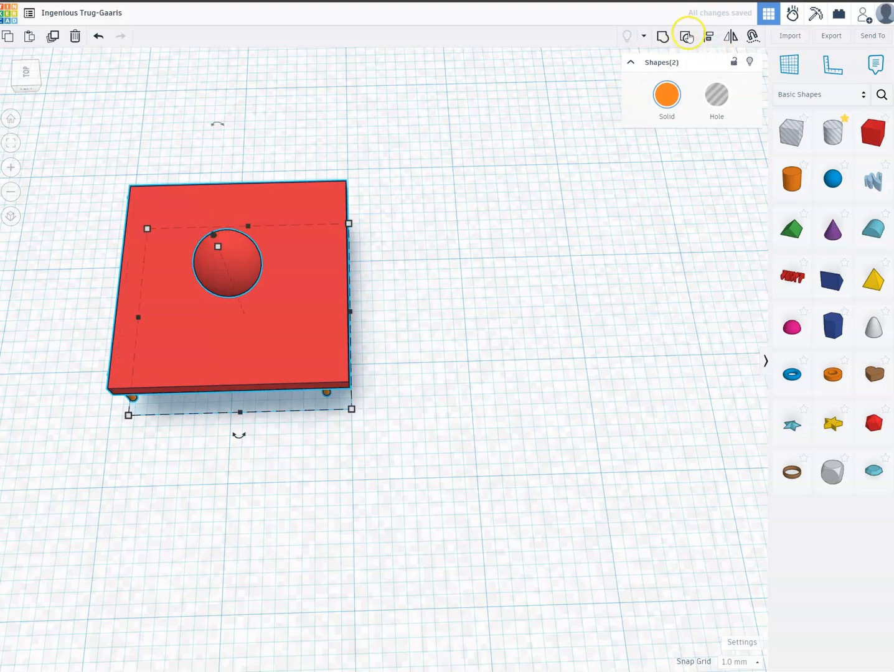
click(709, 37)
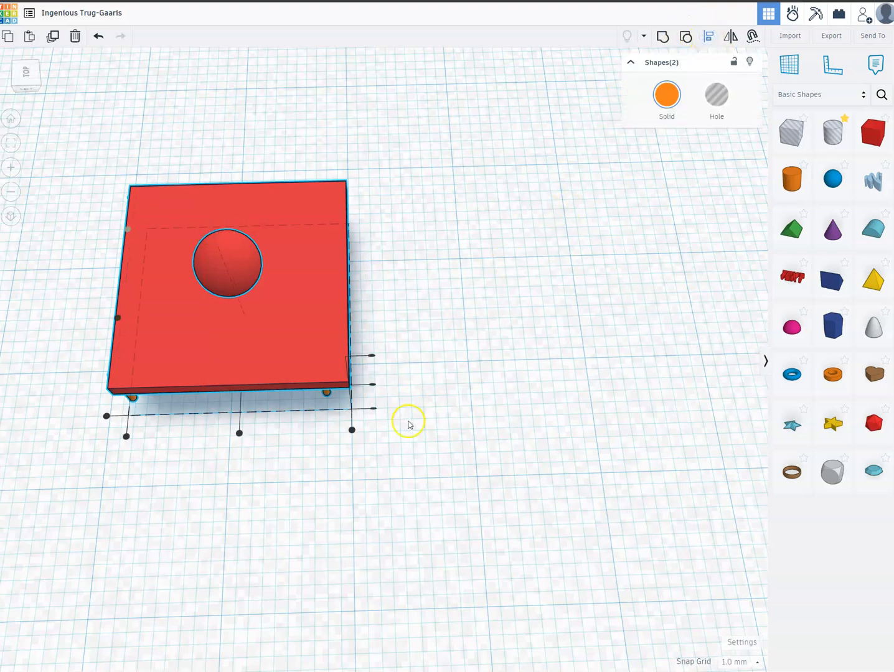
right_drag(404, 413, 409, 455)
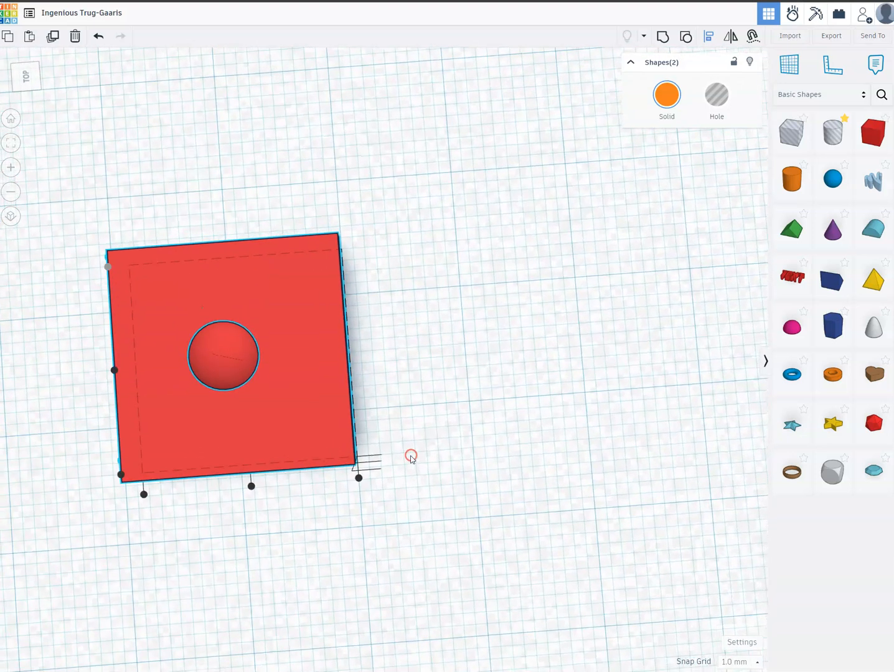
click(251, 487)
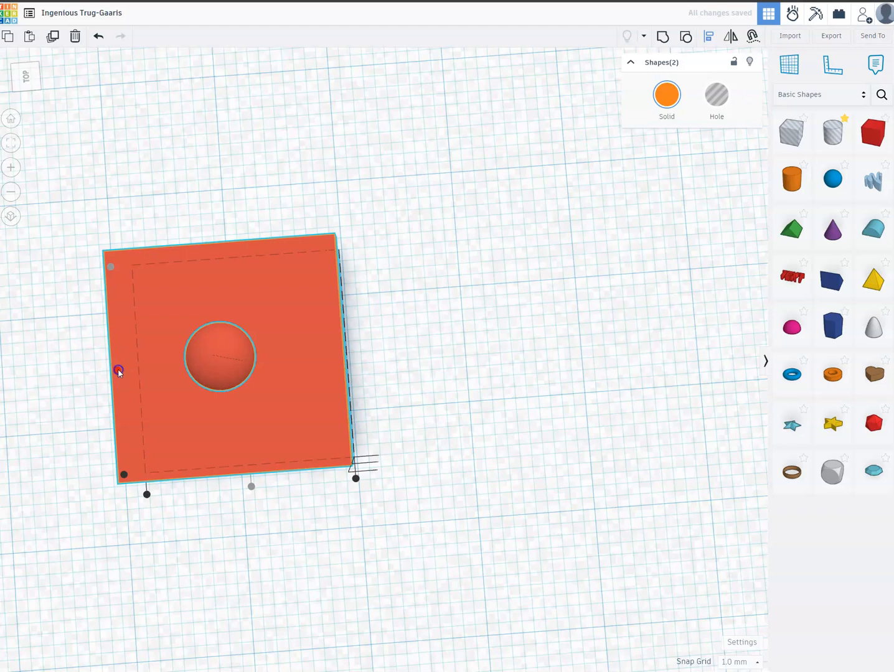
right_drag(144, 456, 542, 336)
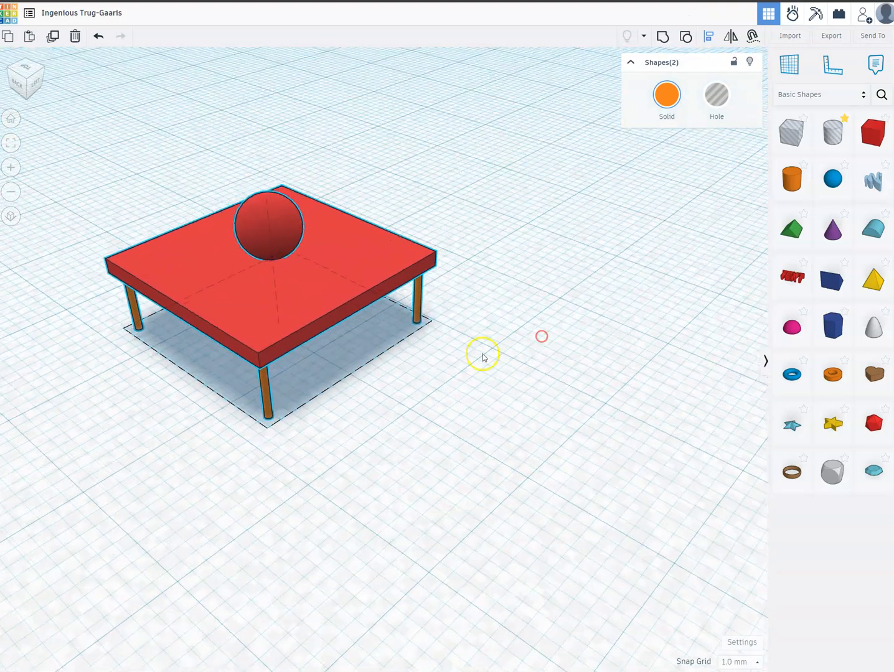
click(403, 375)
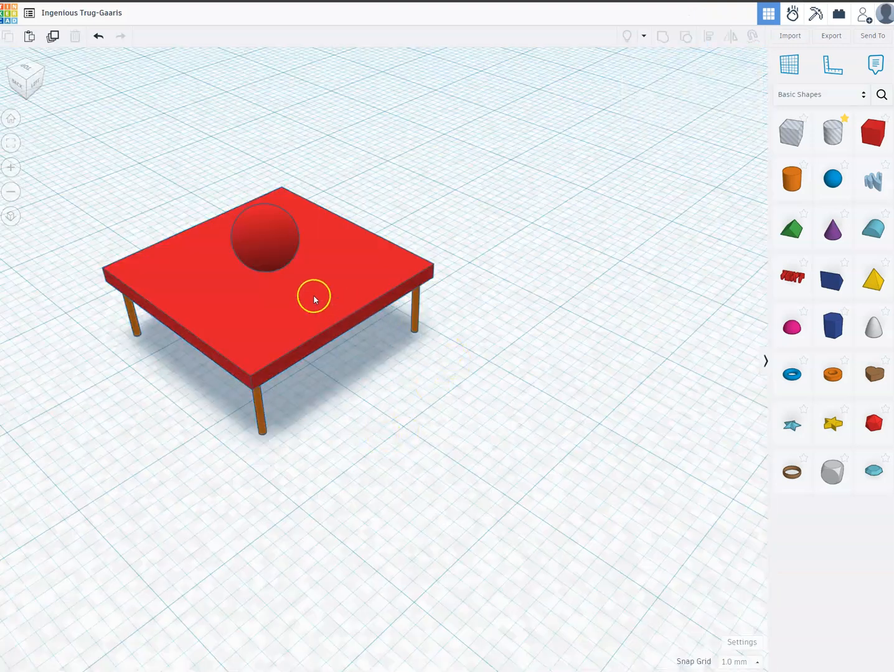
- Ungroup the slab and sphere so they become separate shapes with their own colours again
click(314, 297)
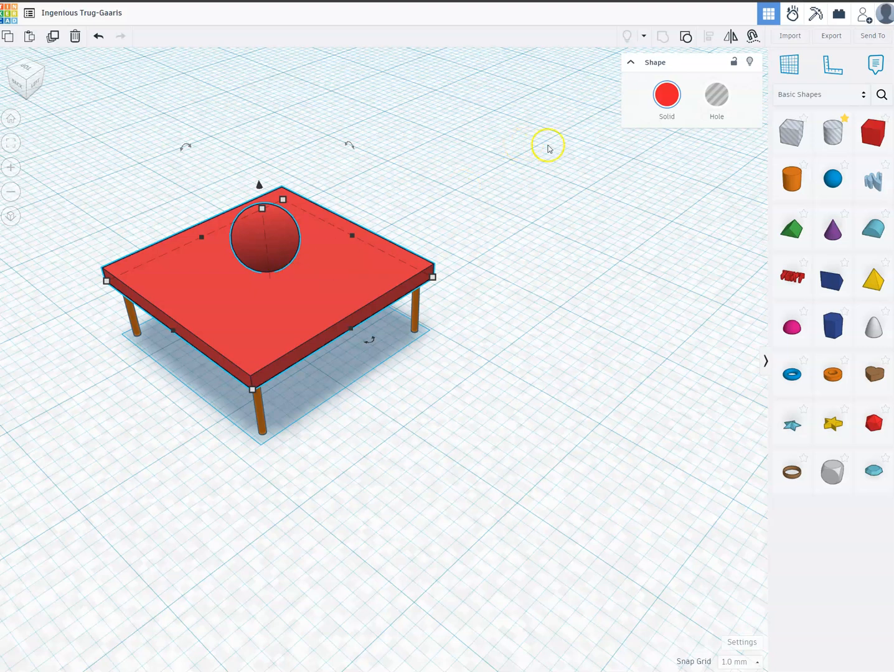
click(685, 39)
click(381, 358)
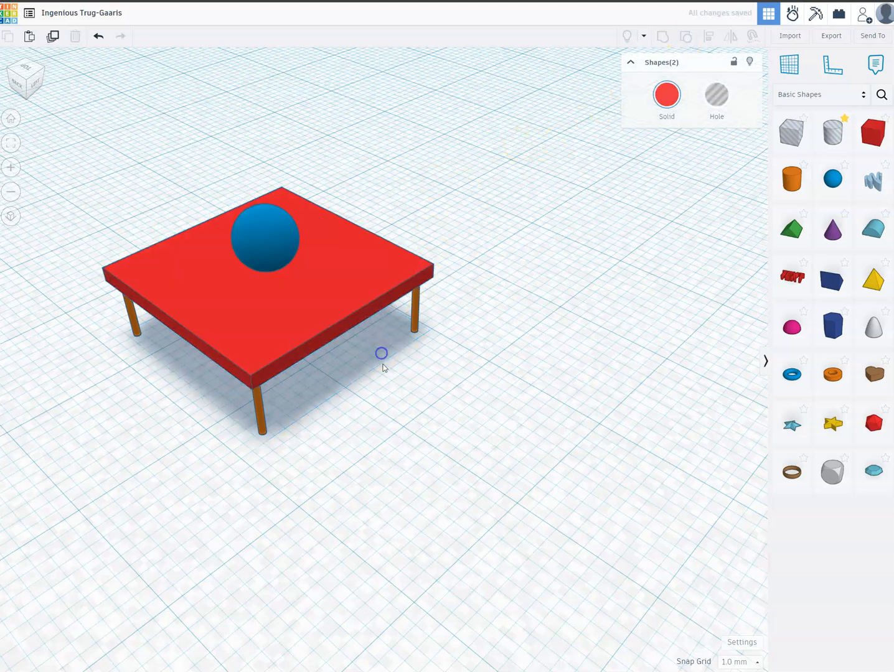
right_drag(374, 395, 507, 383)
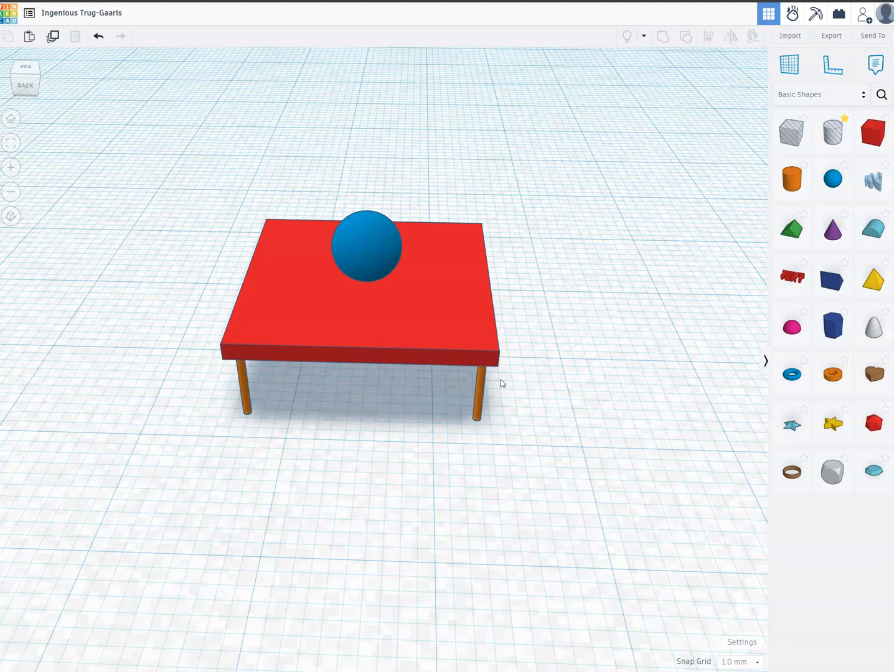
right_drag(519, 383, 551, 367)
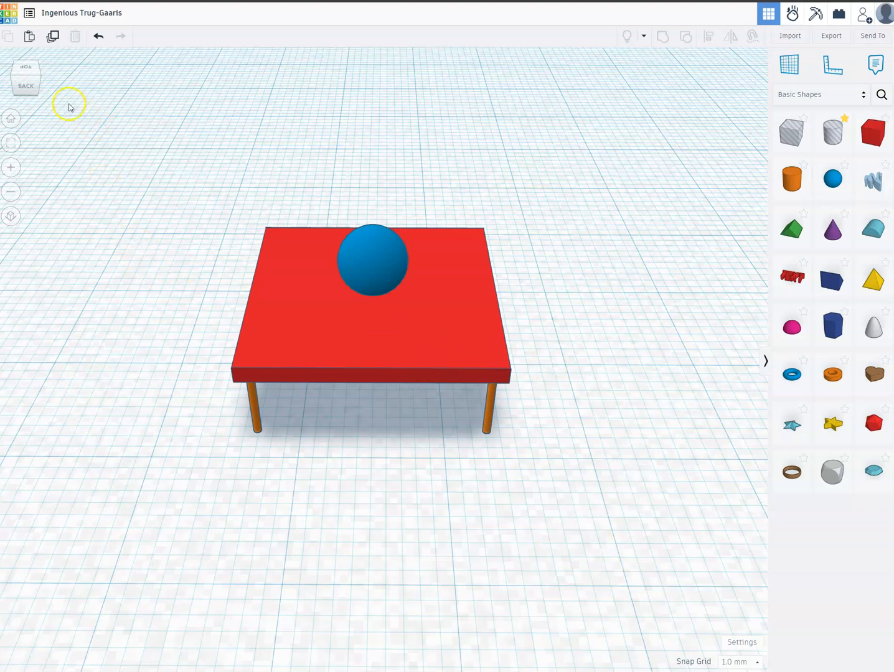